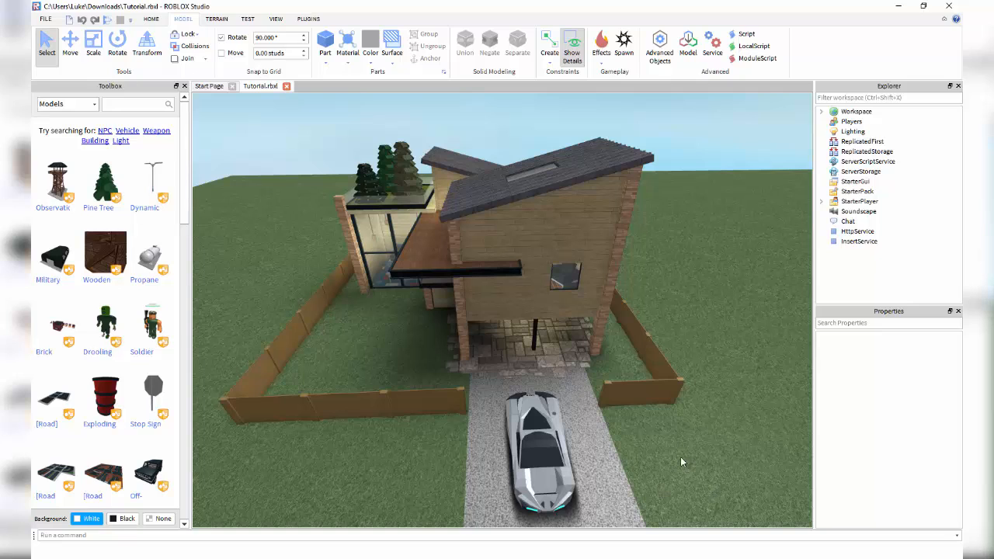
Step: Inspect the house model from the front balcony around to the fenced side with the rooftop trees
{"action": "scroll", "coordinate": [676, 445], "scroll_direction": "up", "scroll_amount": 5}
{"action": "scroll", "coordinate": [677, 447], "scroll_direction": "up", "scroll_amount": 3}
{"action": "right_click_drag", "start_coordinate": [677, 447], "coordinate": [680, 446]}
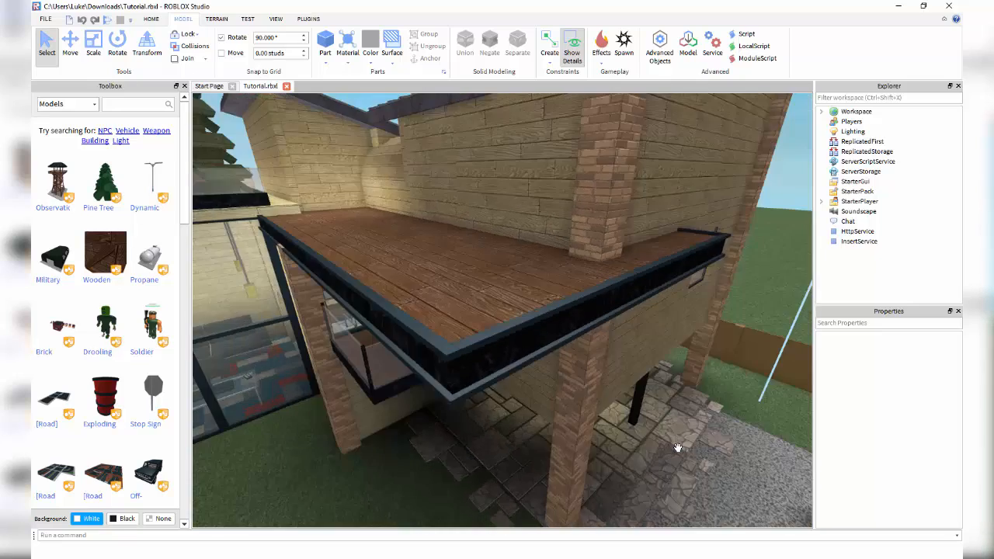
{"action": "scroll", "coordinate": [677, 448], "scroll_direction": "down", "scroll_amount": 8}
{"action": "key", "text": "a"}
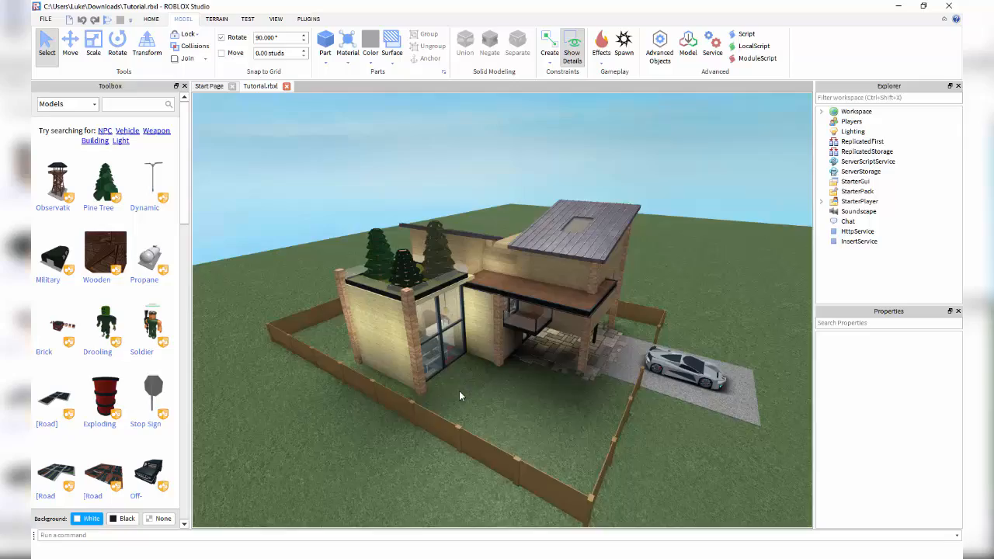
{"action": "key", "text": "w"}
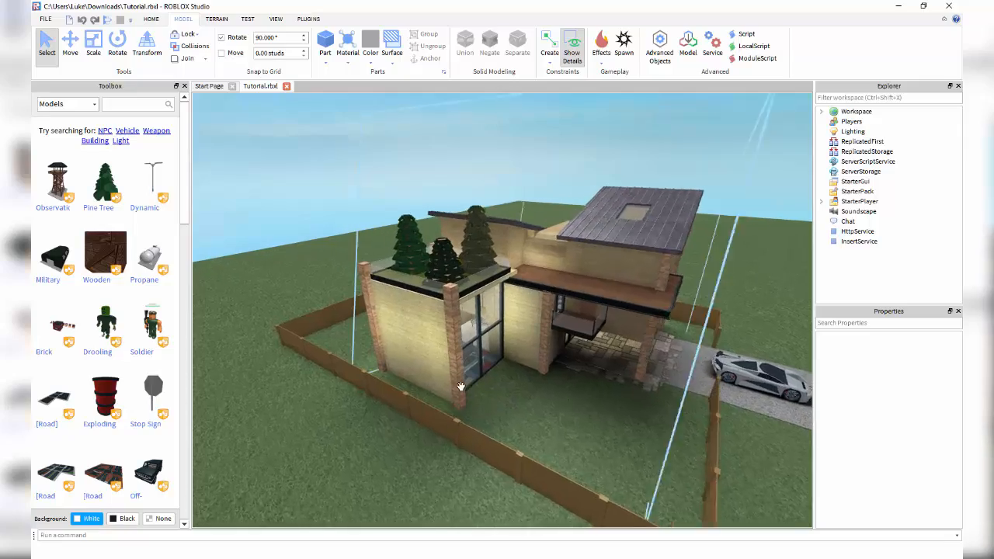
{"action": "key", "text": "w"}
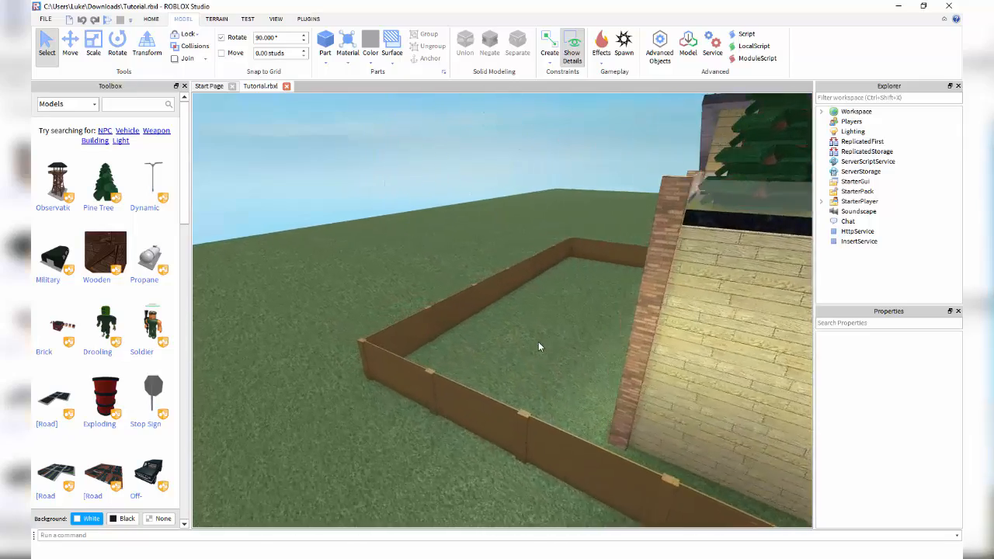
{"action": "right_click_drag", "start_coordinate": [539, 346], "coordinate": [548, 343]}
{"action": "key", "text": "w"}
{"action": "key", "text": "s"}
{"action": "key", "text": "w"}
{"action": "key", "text": "w"}
{"action": "key", "text": "s"}
{"action": "key", "text": "w"}
{"action": "right_click_drag", "start_coordinate": [467, 230], "coordinate": [500, 204]}
{"action": "key", "text": "a"}
{"action": "key", "text": "w"}
{"action": "key", "text": "w"}
{"action": "right_click_drag", "start_coordinate": [580, 186], "coordinate": [569, 197]}
{"action": "key", "text": "w"}
{"action": "key", "text": "w"}
{"action": "key", "text": "w"}
{"action": "key", "text": "s"}
{"action": "key", "text": "w"}
{"action": "key", "text": "a"}
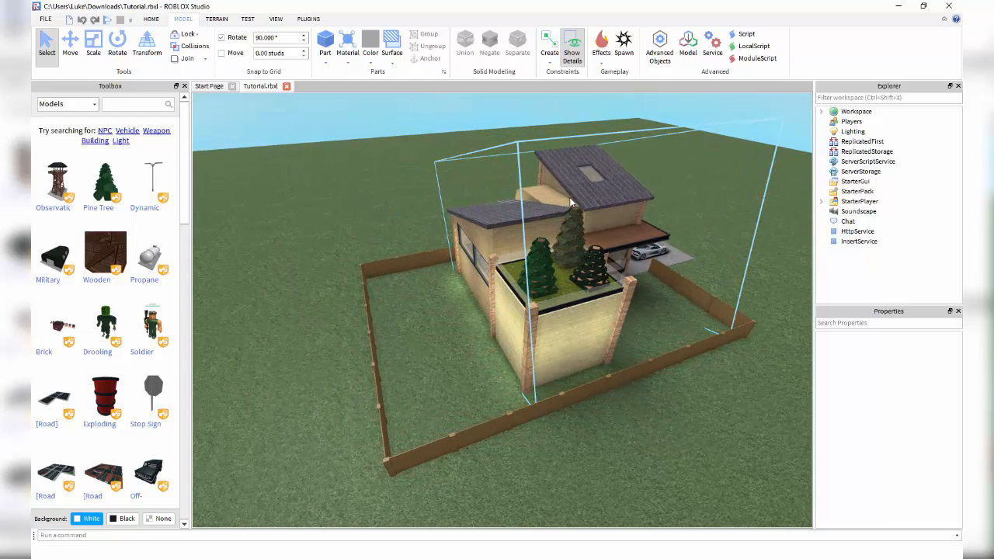
{"action": "key", "text": "w"}
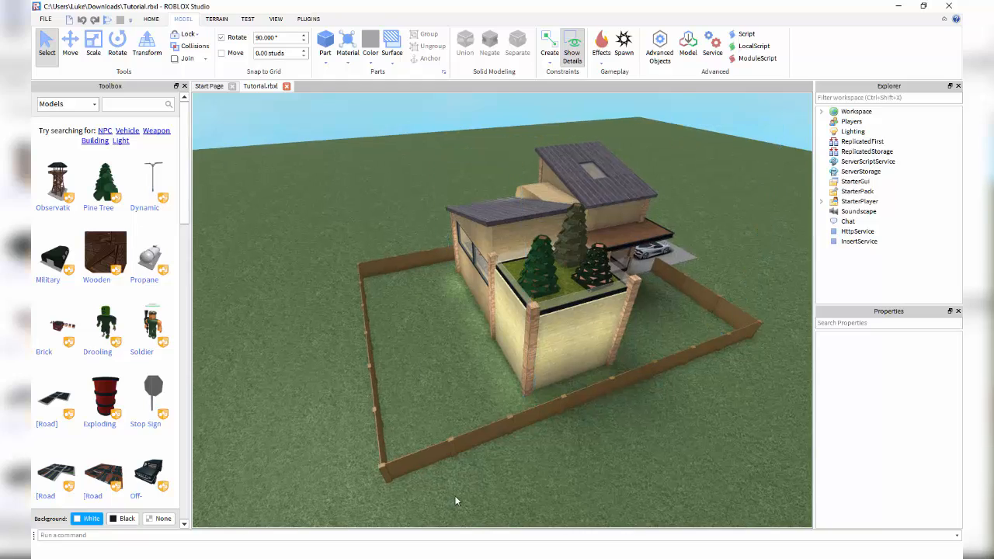
Step: Examine the rear of the house and circle back to the front view with the driveway and car
{"action": "key", "text": "a"}
{"action": "right_click_drag", "start_coordinate": [619, 438], "coordinate": [641, 424]}
{"action": "key", "text": "s"}
{"action": "key", "text": "d"}
{"action": "key", "text": "w"}
{"action": "key", "text": "a"}
{"action": "key", "text": "s"}
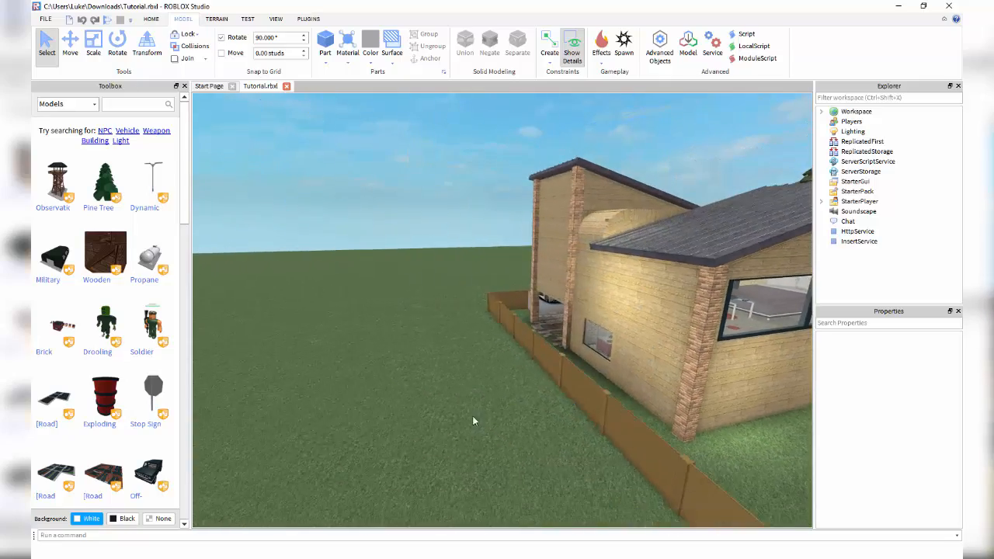
{"action": "key", "text": "d"}
{"action": "right_click_drag", "start_coordinate": [545, 450], "coordinate": [570, 324]}
{"action": "key", "text": "w"}
{"action": "key", "text": "d"}
{"action": "key", "text": "w"}
{"action": "key", "text": "s"}
{"action": "key", "text": "s"}
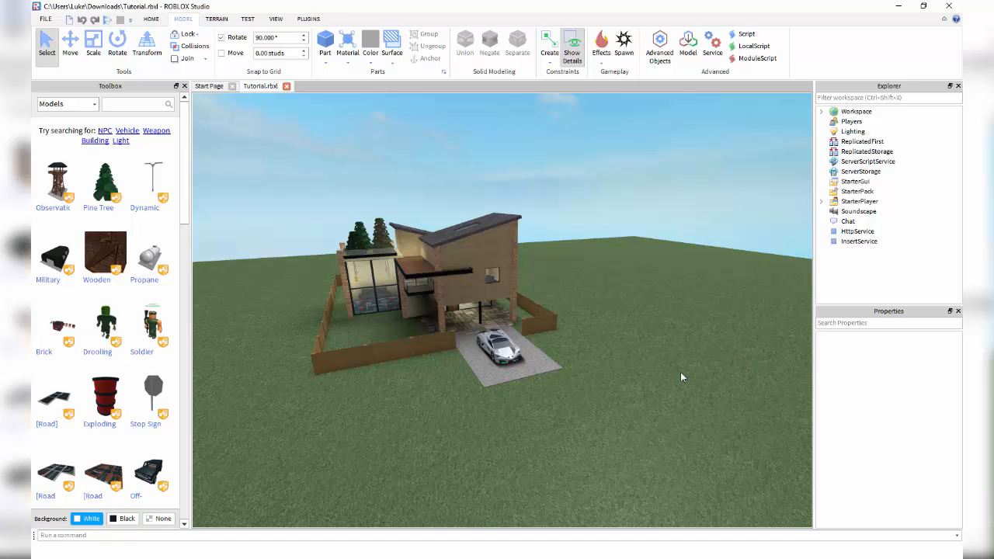
{"action": "key", "text": "w"}
{"action": "key", "text": "a"}
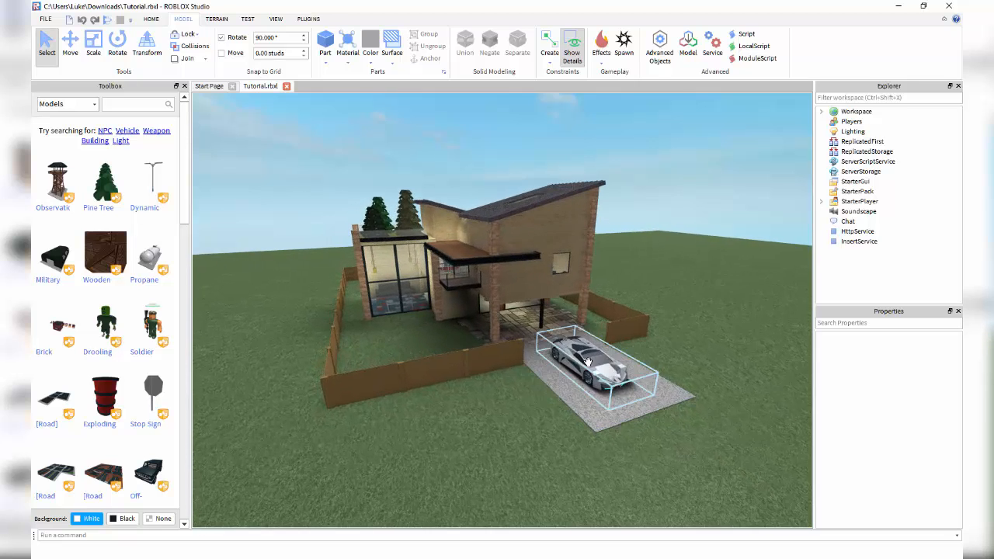
{"action": "key", "text": "w"}
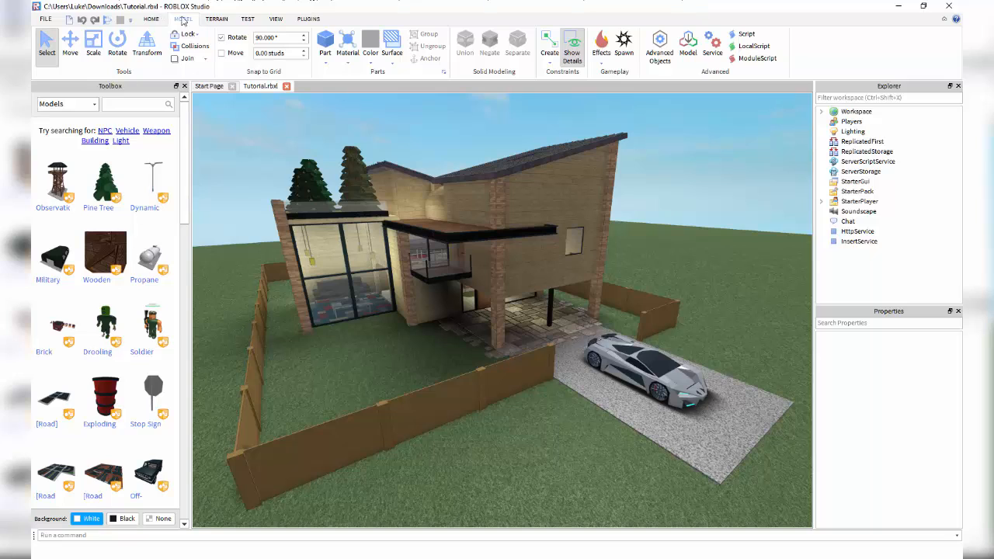
Step: Insert the Teams service into the place
{"action": "left_click", "coordinate": [713, 51]}
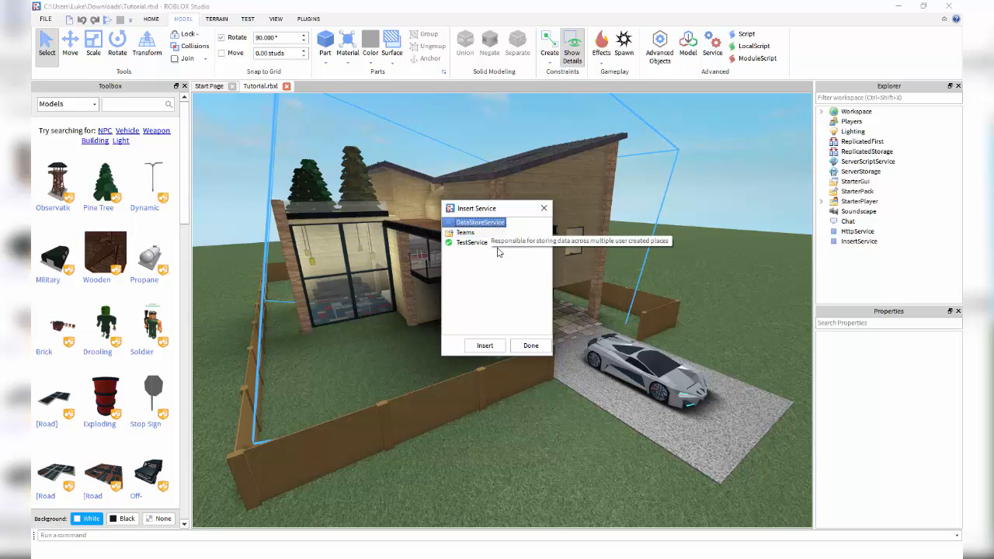
{"action": "left_click", "coordinate": [456, 232]}
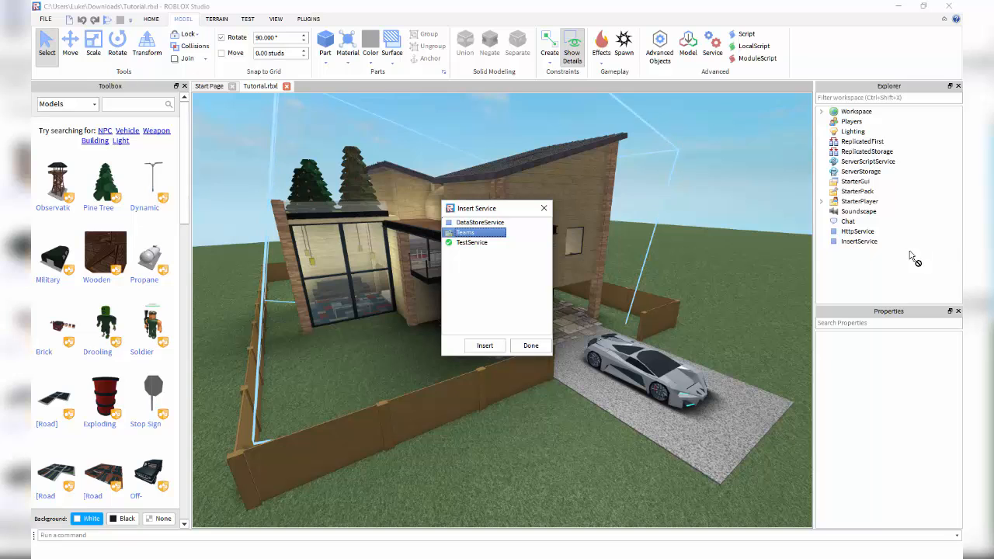
{"action": "double_click", "coordinate": [468, 233]}
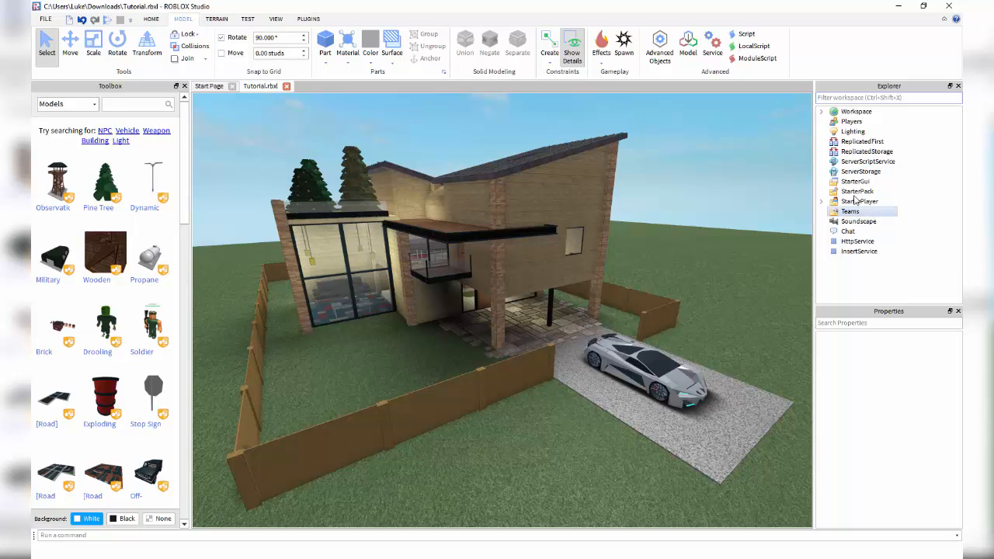
Step: Insert a Team object into the Teams service
{"action": "left_click", "coordinate": [868, 210]}
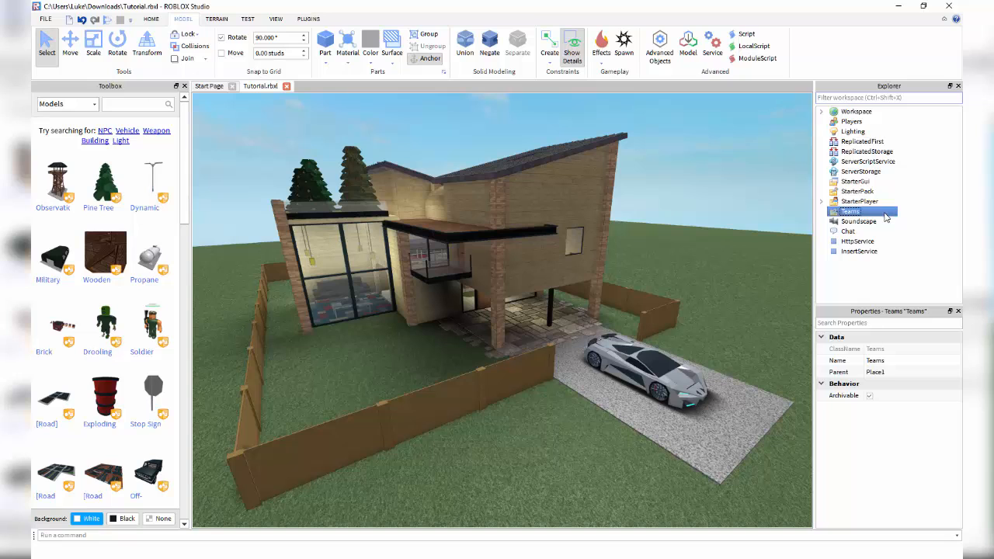
{"action": "right_click", "coordinate": [882, 217]}
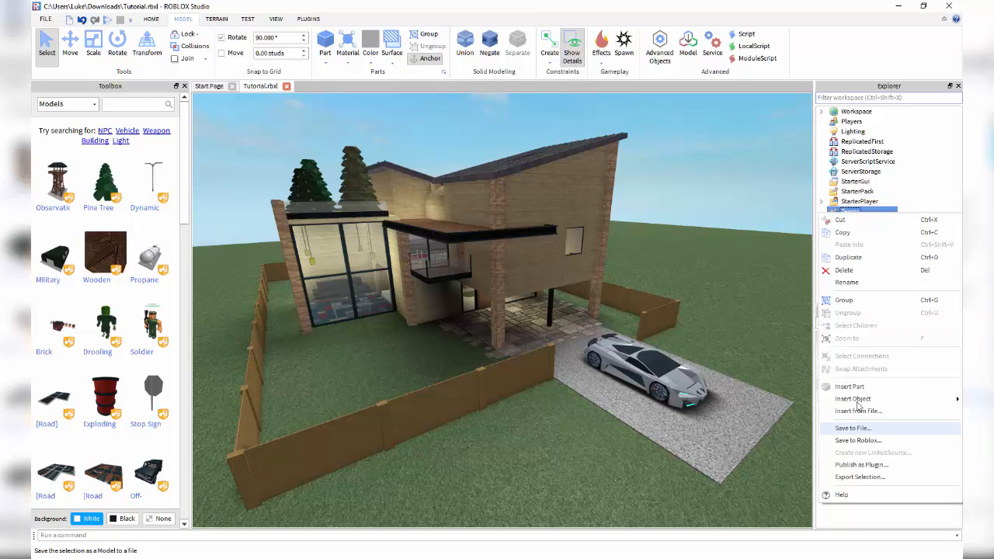
{"action": "mouse_move", "coordinate": [875, 399]}
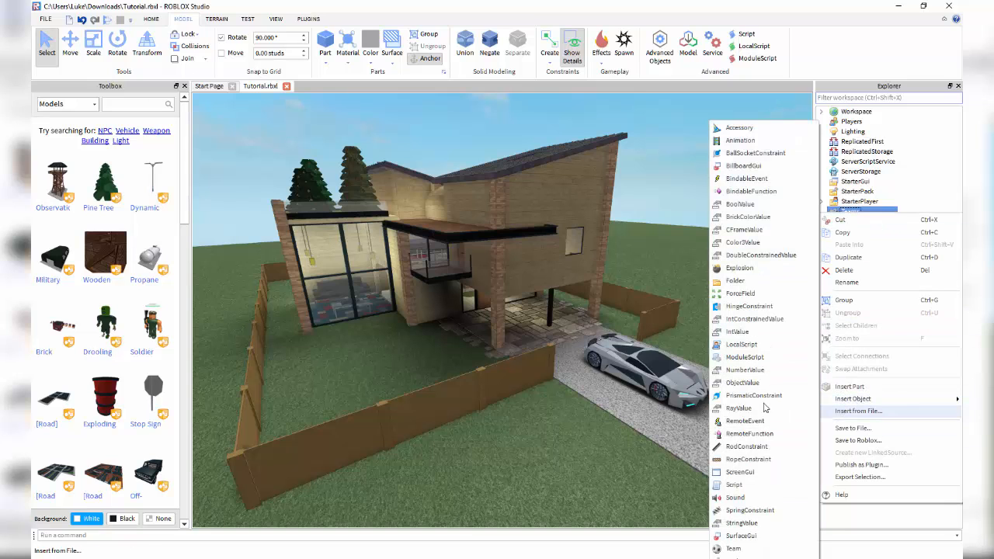
{"action": "mouse_move", "coordinate": [837, 399]}
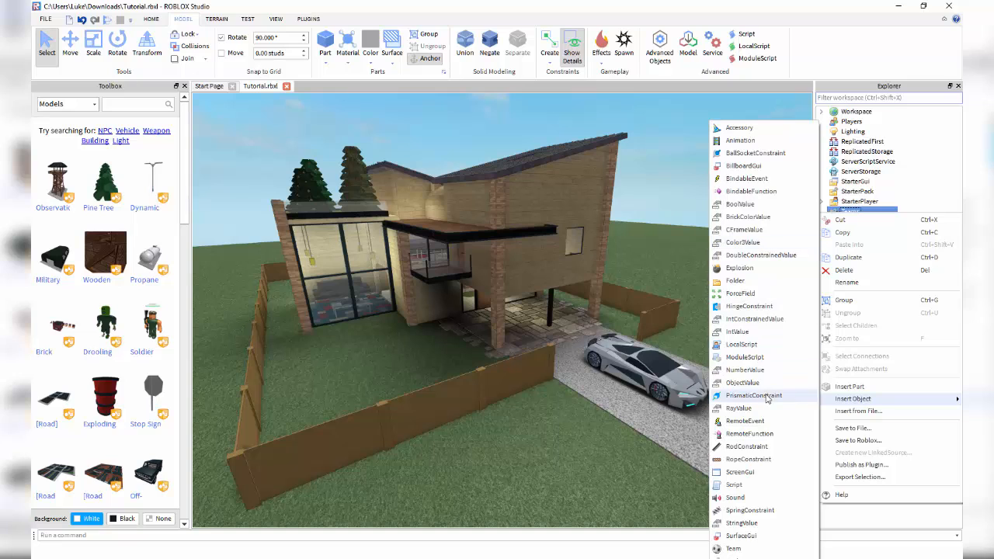
{"action": "left_click", "coordinate": [733, 548]}
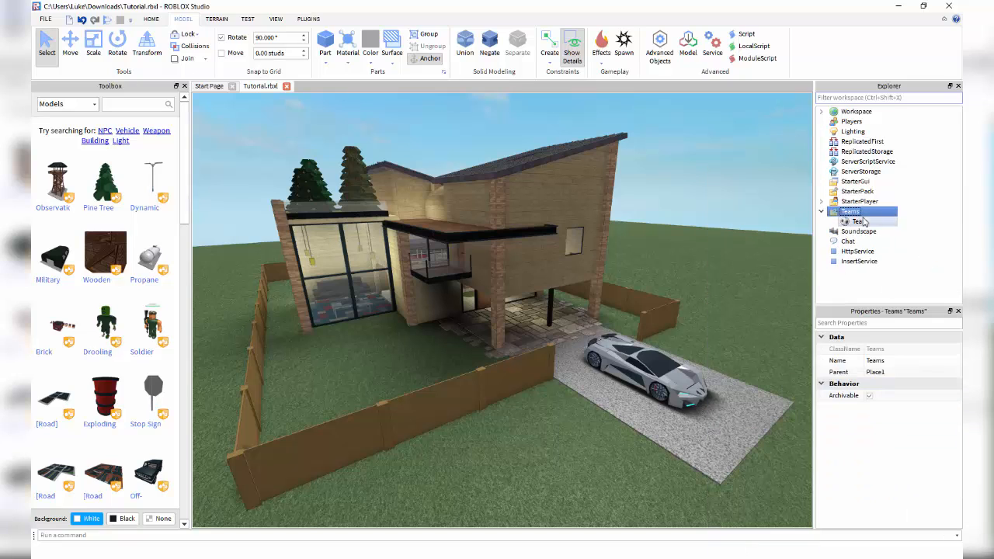
Step: Rename the new team as "Red Team"
{"action": "right_click", "coordinate": [861, 226]}
{"action": "left_click", "coordinate": [851, 293]}
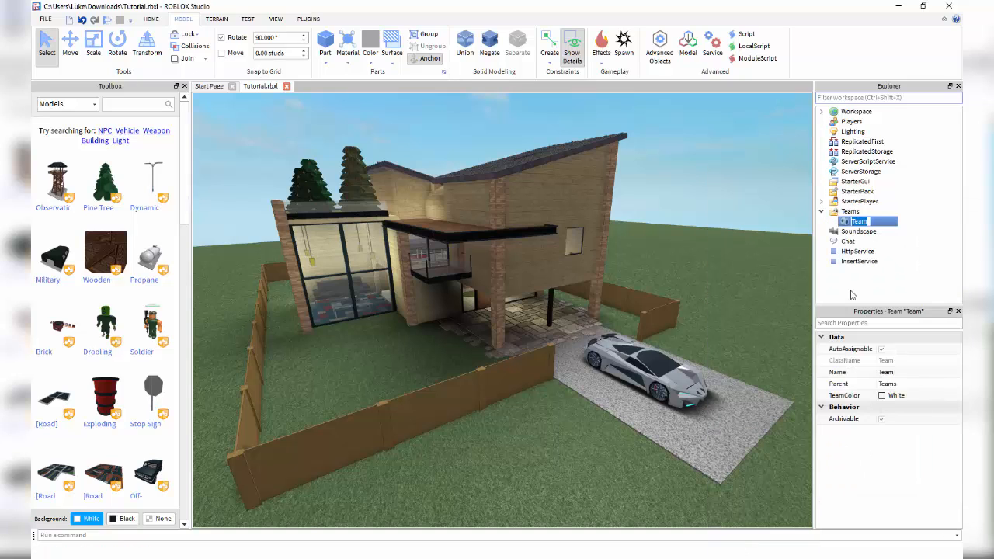
{"action": "type", "text": "Red Team"}
{"action": "key", "text": "Return"}
{"action": "left_click", "coordinate": [888, 211]}
{"action": "right_click", "coordinate": [888, 211]}
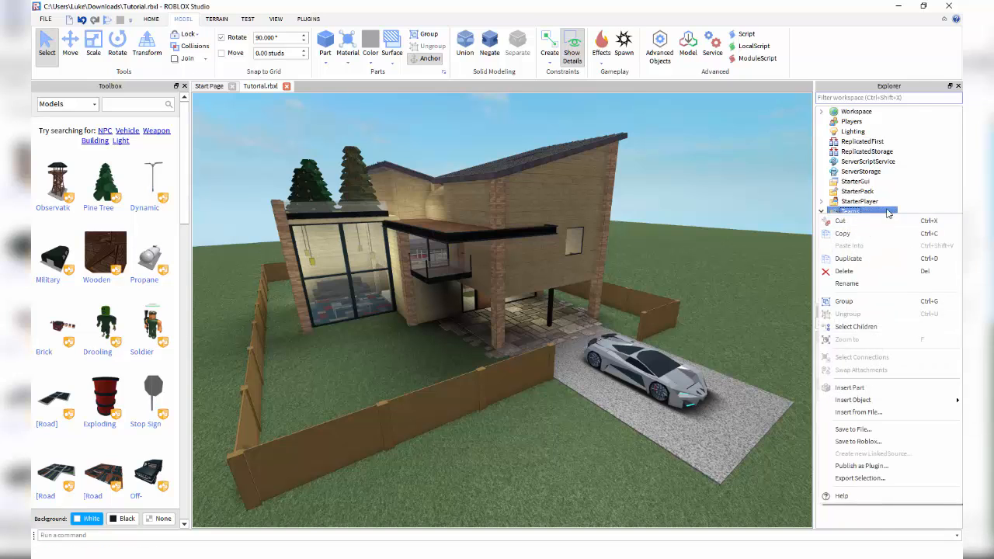
{"action": "left_click", "coordinate": [861, 222]}
{"action": "right_click", "coordinate": [861, 221]}
{"action": "left_click", "coordinate": [850, 293]}
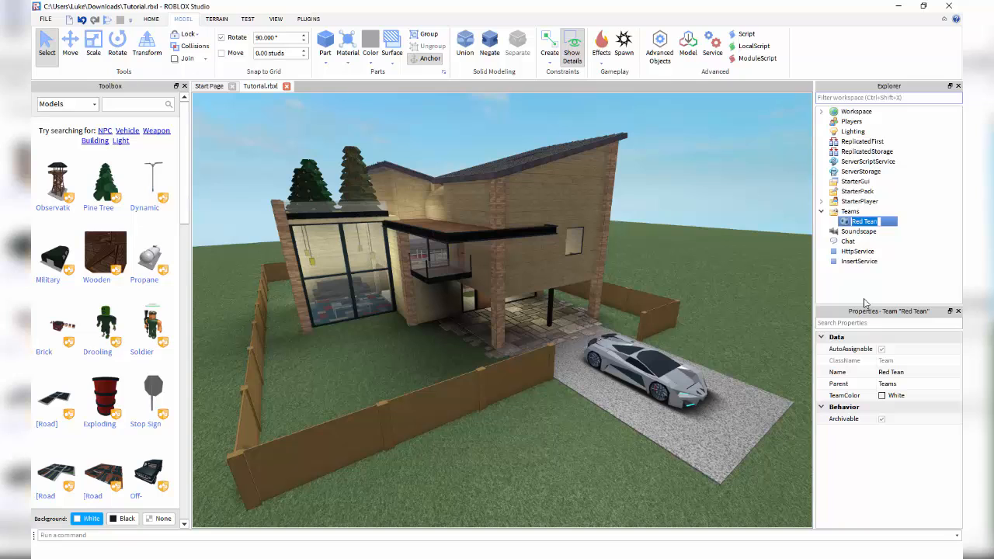
{"action": "key", "text": "End"}
{"action": "type", "text": "m"}
{"action": "key", "text": "Return"}
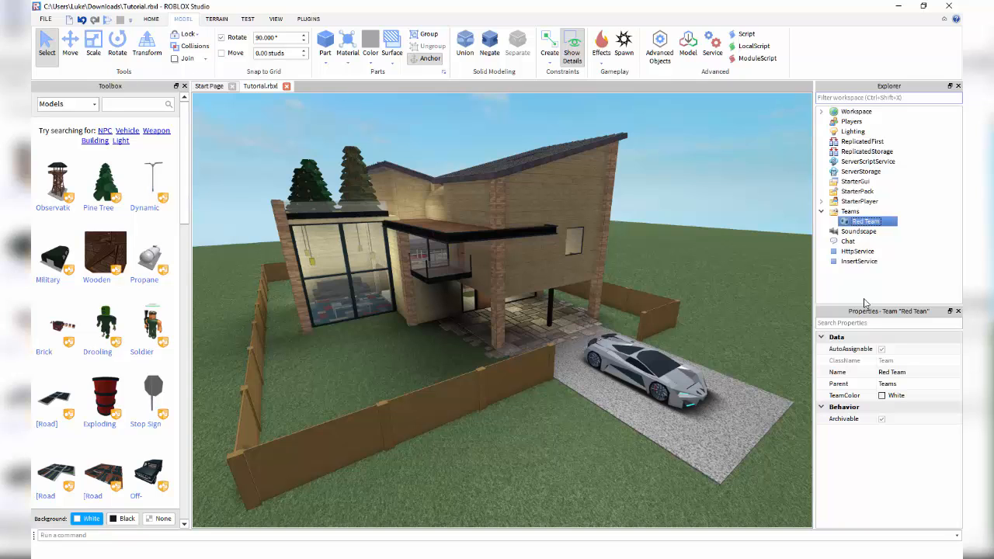
Step: Set the Red Team's TeamColor to Really red
{"action": "left_click", "coordinate": [884, 396]}
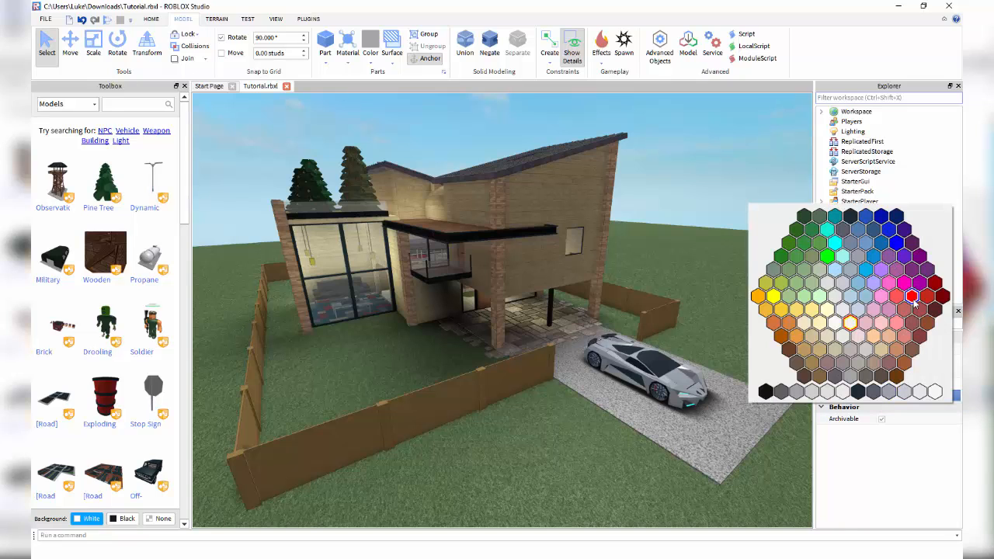
{"action": "left_click", "coordinate": [914, 301]}
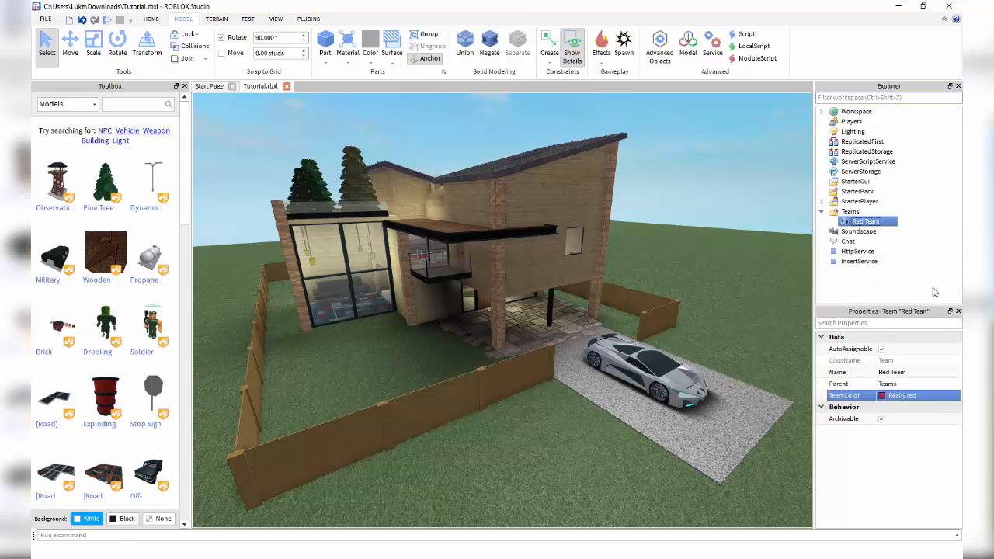
{"action": "left_click", "coordinate": [932, 288]}
Step: Insert a second Team object into the Teams service
{"action": "left_click", "coordinate": [850, 211]}
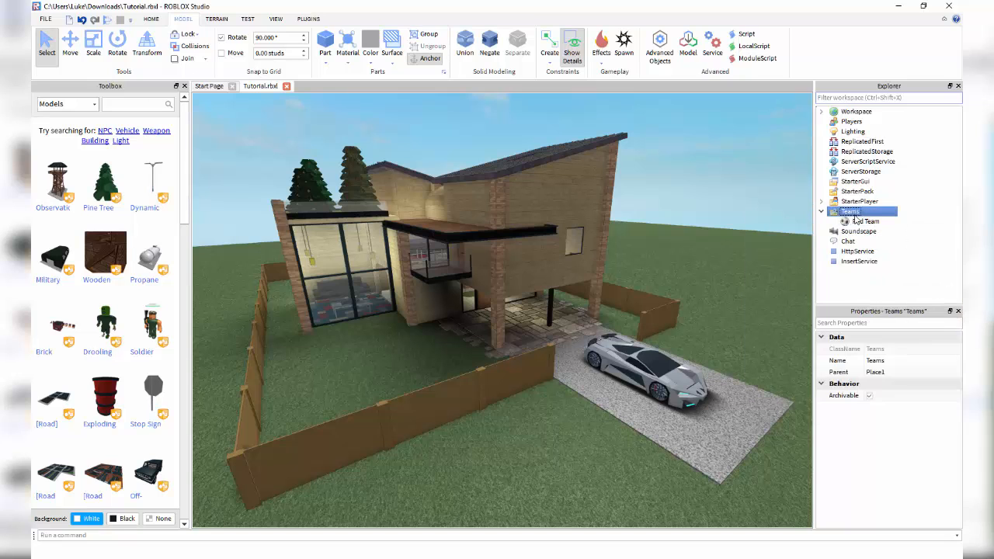
{"action": "right_click", "coordinate": [823, 215]}
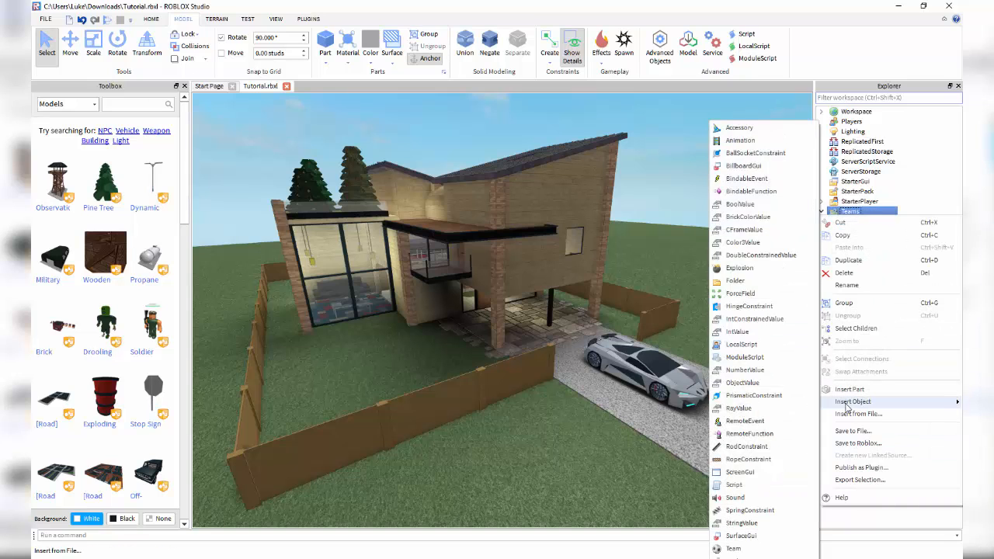
{"action": "left_click", "coordinate": [733, 548]}
Step: Rename the second team as "Blue Team"
{"action": "left_click", "coordinate": [859, 231]}
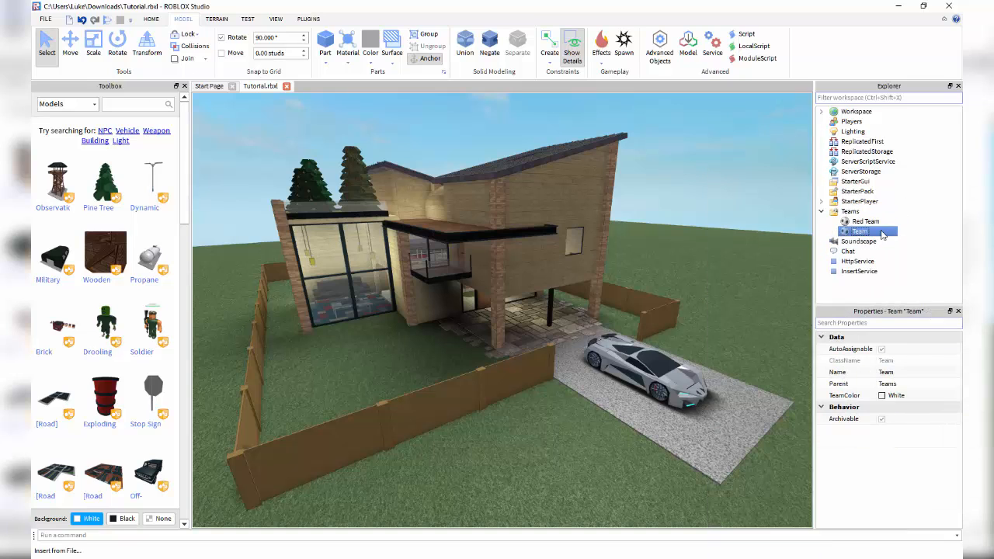
{"action": "right_click", "coordinate": [858, 231]}
{"action": "left_click", "coordinate": [846, 301]}
{"action": "type", "text": "B"}
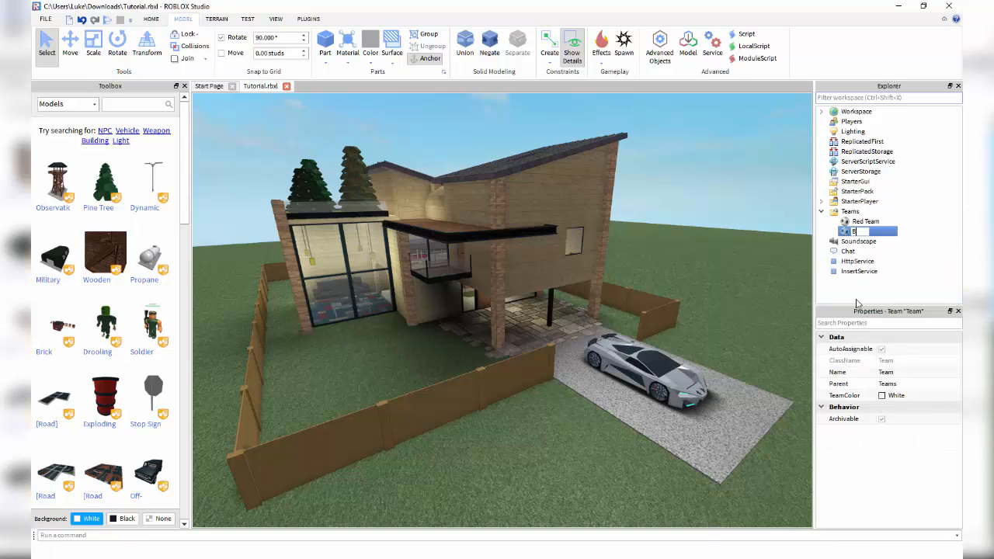
{"action": "type", "text": "lue Team"}
{"action": "key", "text": "Return"}
{"action": "left_click", "coordinate": [955, 376]}
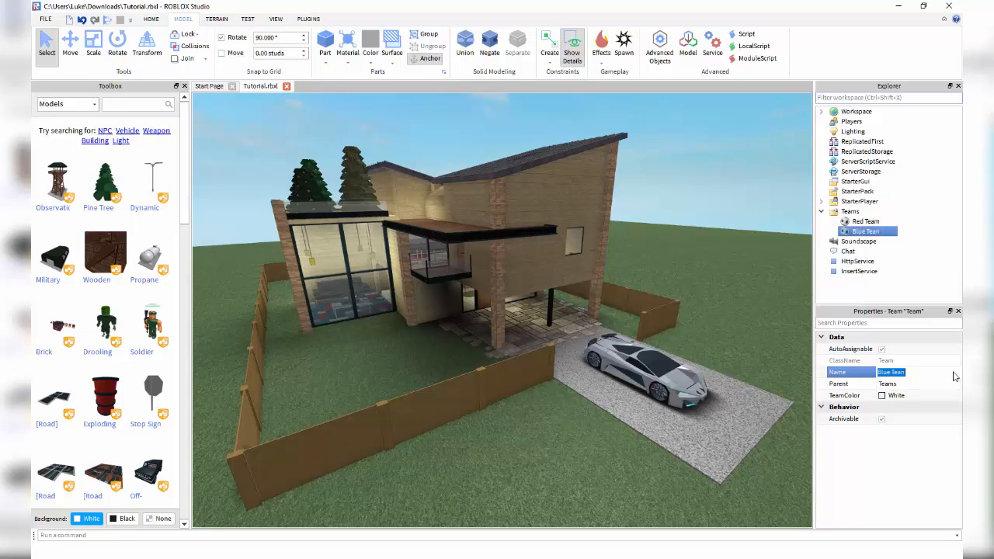
{"action": "left_click", "coordinate": [947, 376]}
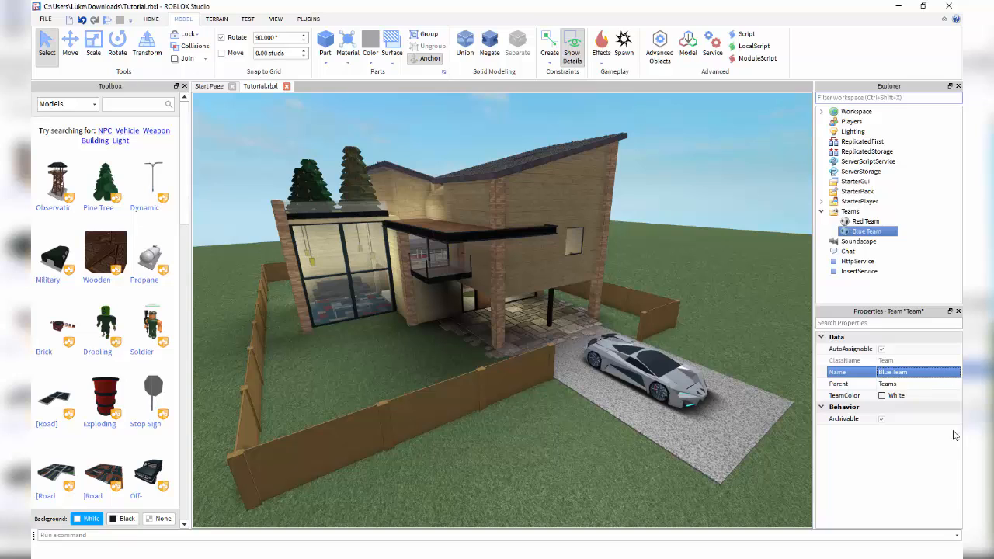
Step: Set the Blue Team's TeamColor to Really blue, and clear the selection after checking both teams
{"action": "left_click", "coordinate": [889, 395]}
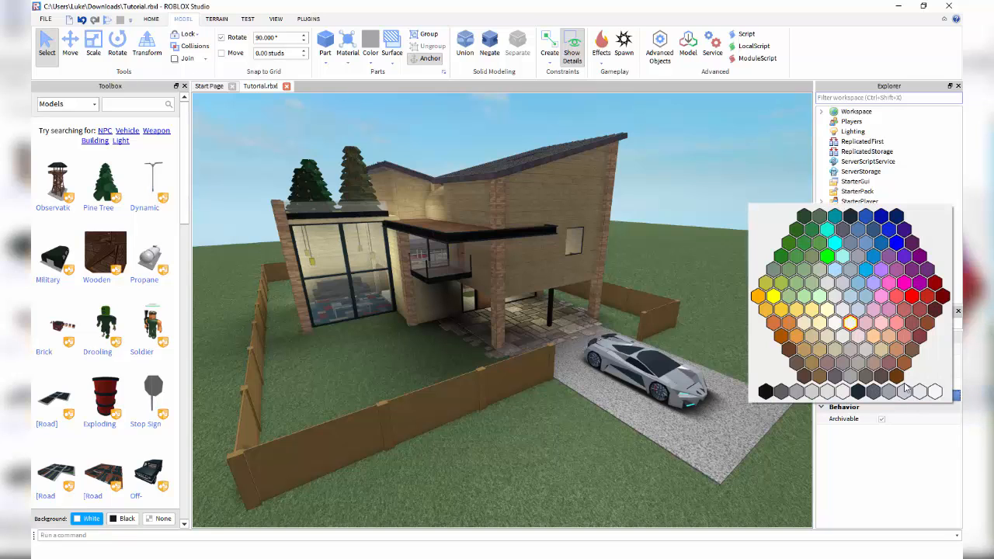
{"action": "left_click", "coordinate": [897, 261]}
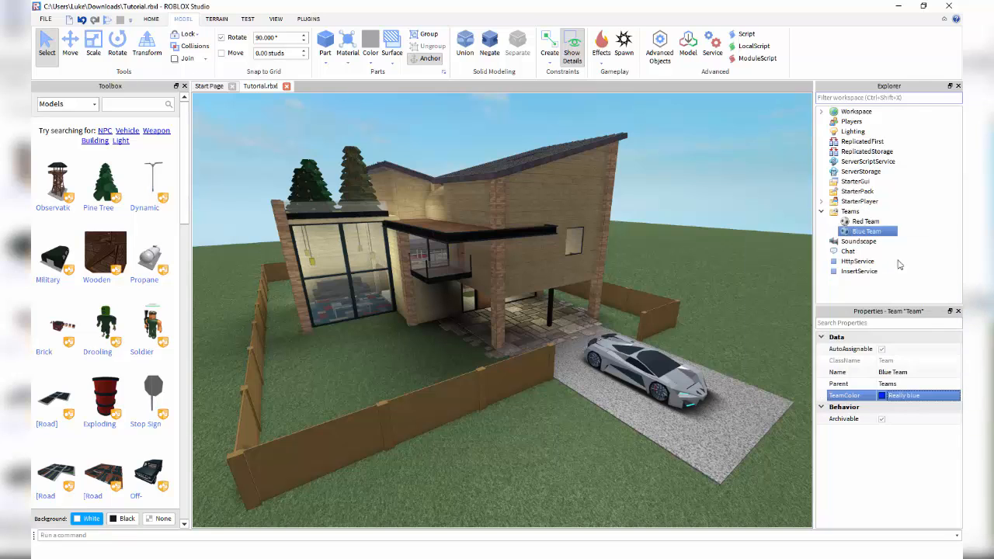
{"action": "left_click", "coordinate": [866, 221]}
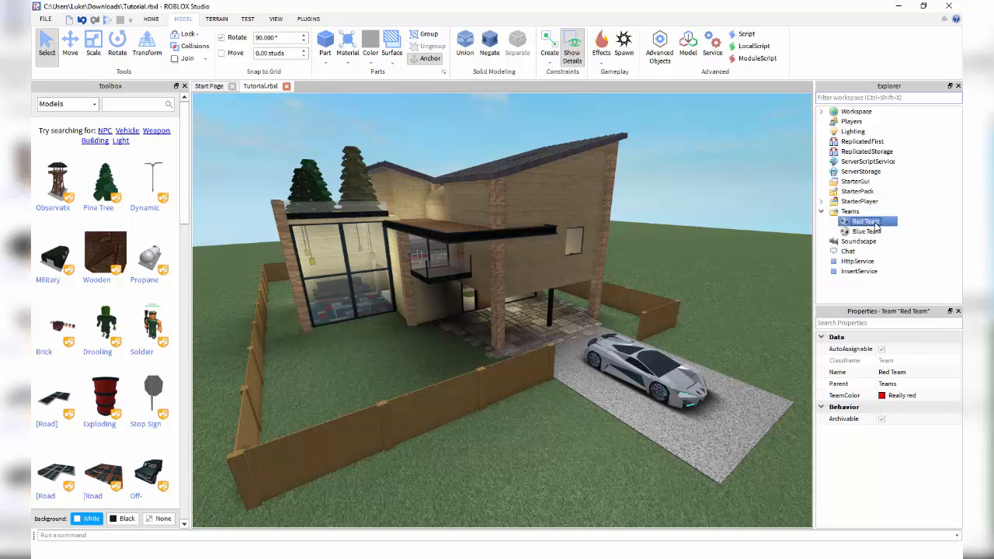
{"action": "left_click", "coordinate": [864, 241]}
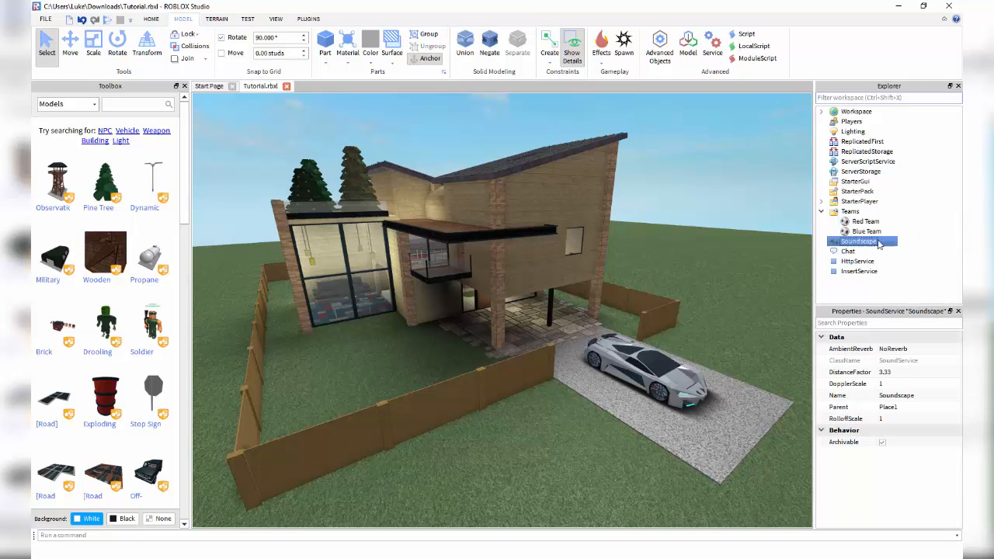
{"action": "left_click", "coordinate": [866, 230]}
{"action": "left_click", "coordinate": [924, 241]}
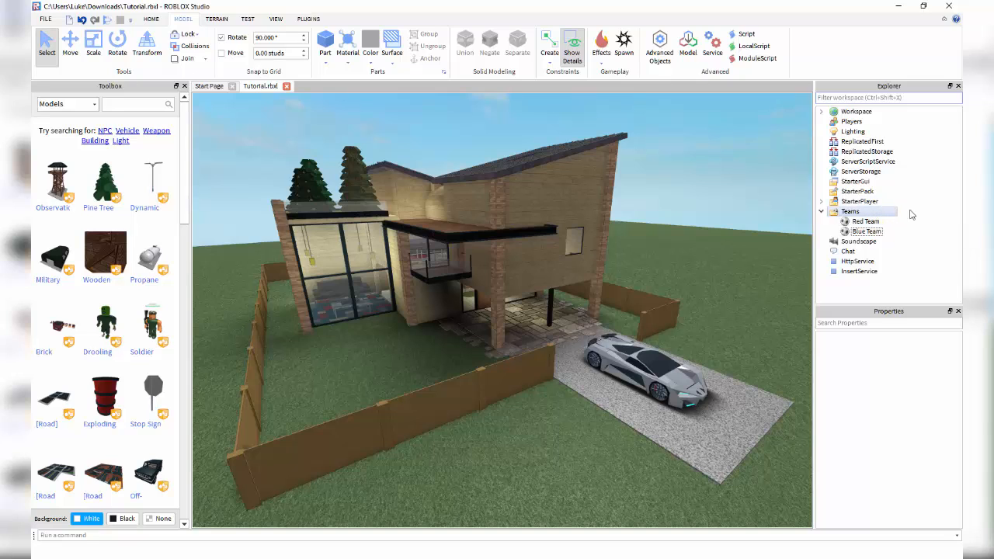
Step: Examine the Red Team and the Blue Team in turn under the Teams service
{"action": "left_click", "coordinate": [886, 222]}
{"action": "left_click", "coordinate": [906, 226]}
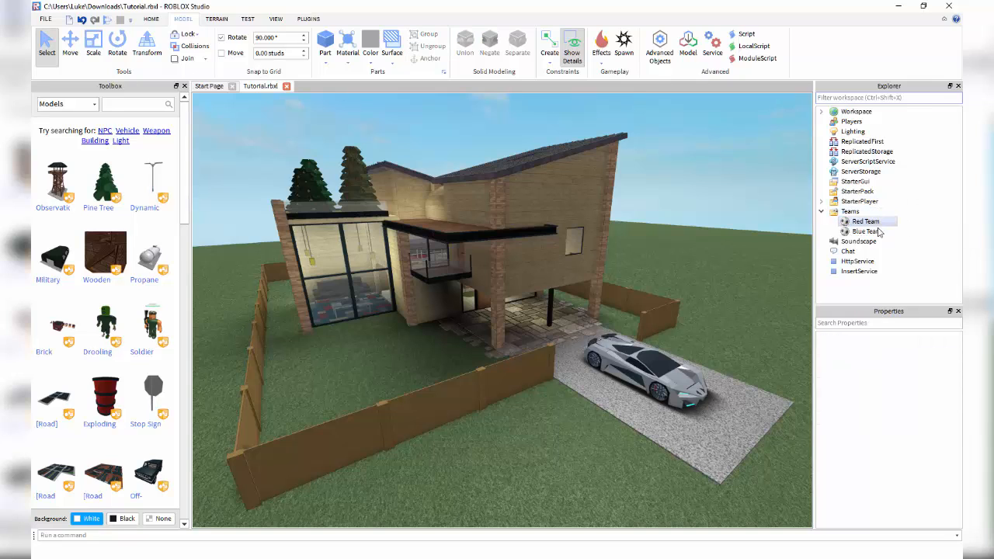
{"action": "left_click", "coordinate": [871, 223]}
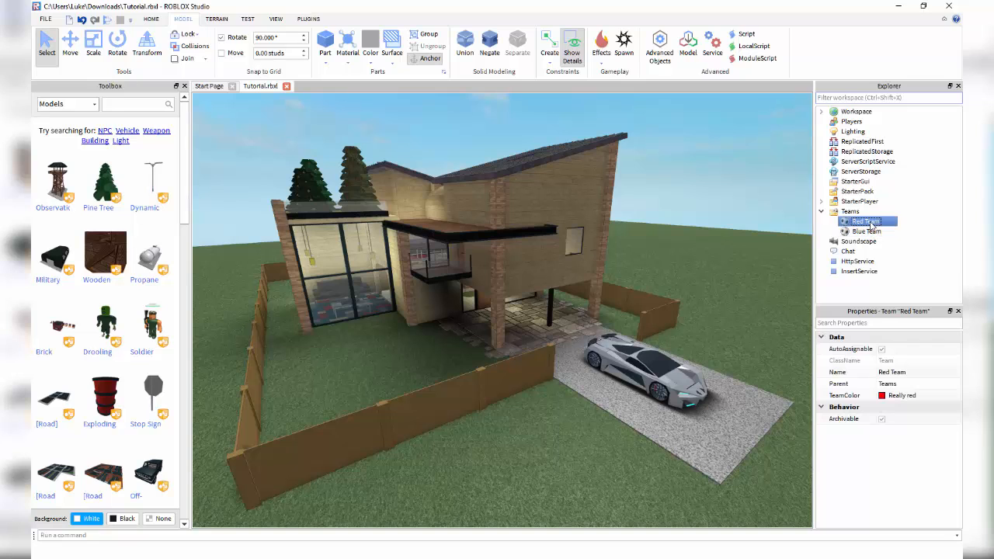
{"action": "left_click", "coordinate": [875, 232]}
{"action": "left_click", "coordinate": [887, 223]}
{"action": "left_click", "coordinate": [888, 231]}
{"action": "left_click", "coordinate": [887, 223]}
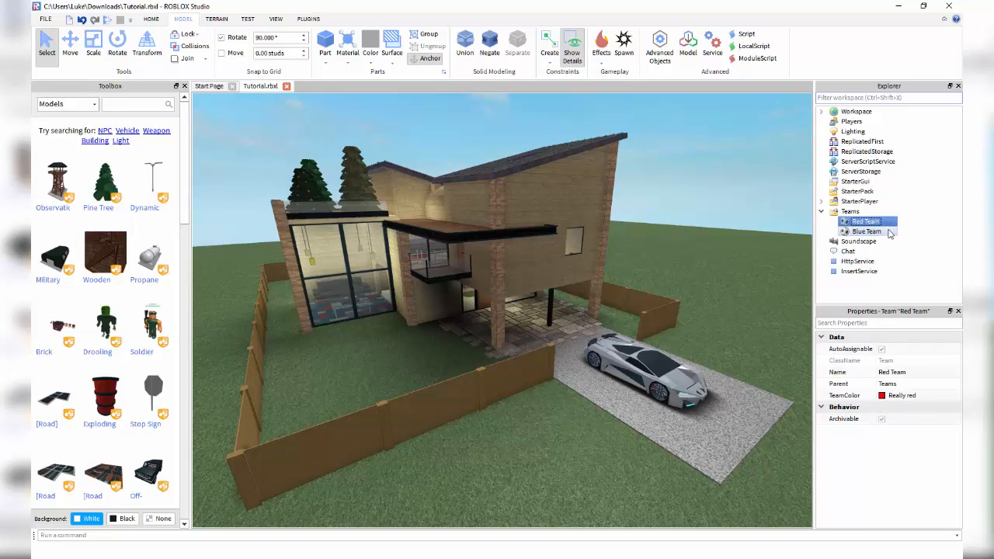
{"action": "left_click", "coordinate": [887, 231]}
{"action": "left_click", "coordinate": [884, 222]}
{"action": "left_click", "coordinate": [883, 232]}
{"action": "left_click", "coordinate": [882, 222]}
{"action": "left_click", "coordinate": [886, 232]}
{"action": "left_click", "coordinate": [883, 222]}
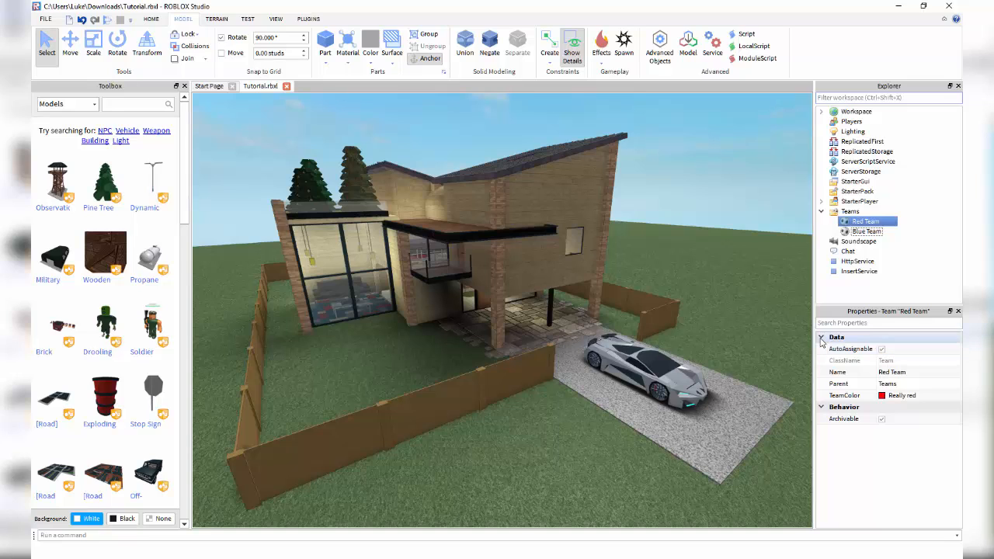
Step: Turn off AutoAssignable for the Red Team, and check the properties of both teams
{"action": "left_click", "coordinate": [881, 349]}
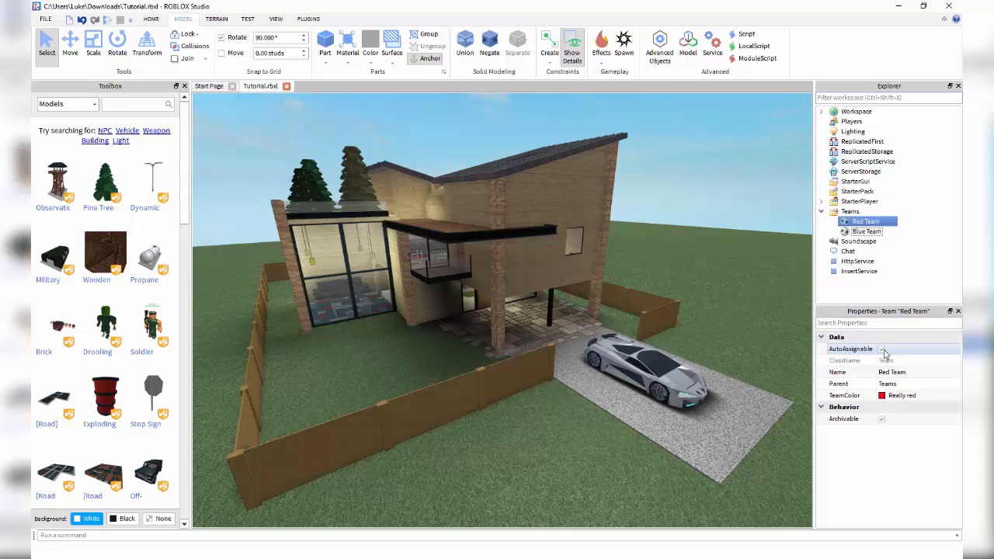
{"action": "left_click", "coordinate": [866, 231]}
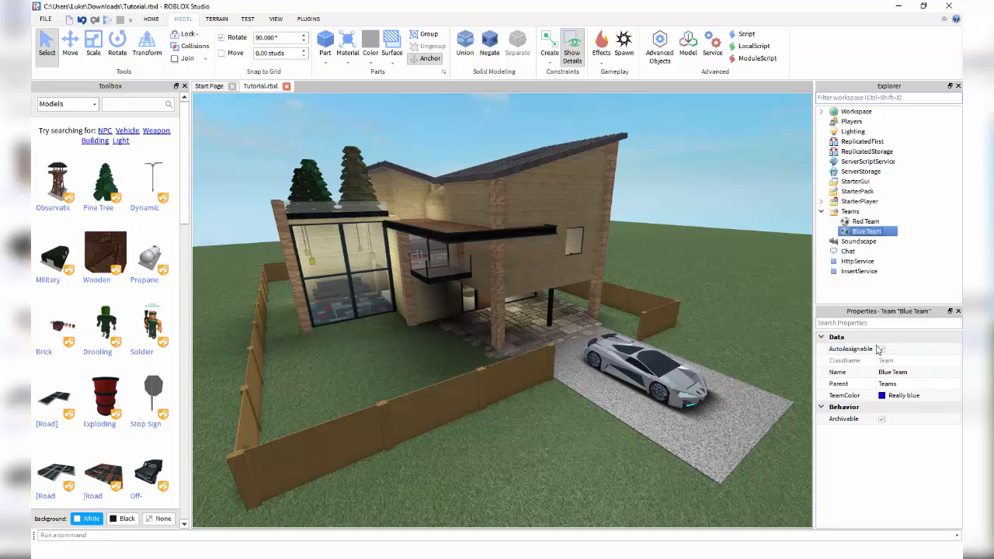
{"action": "left_click", "coordinate": [875, 223]}
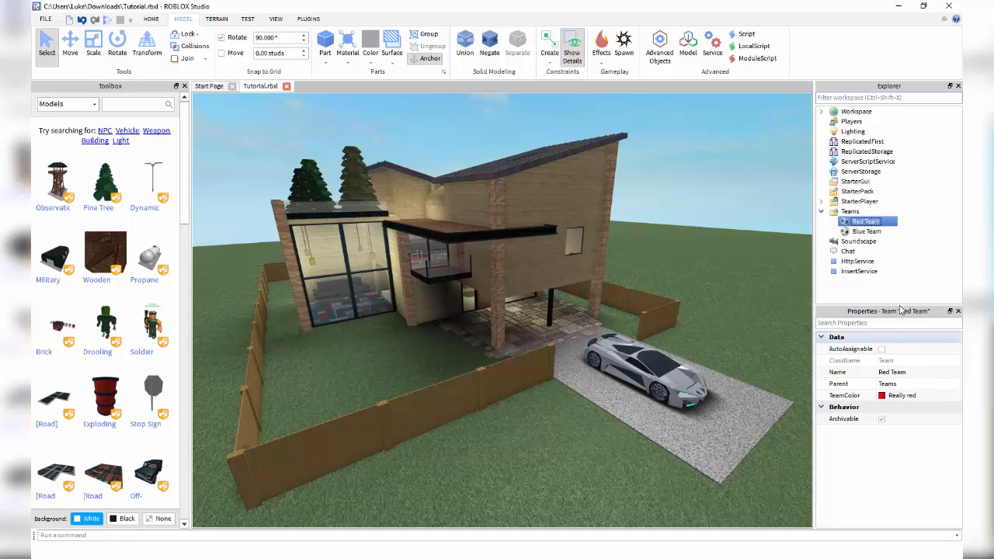
{"action": "left_click", "coordinate": [916, 262]}
{"action": "left_click", "coordinate": [891, 231]}
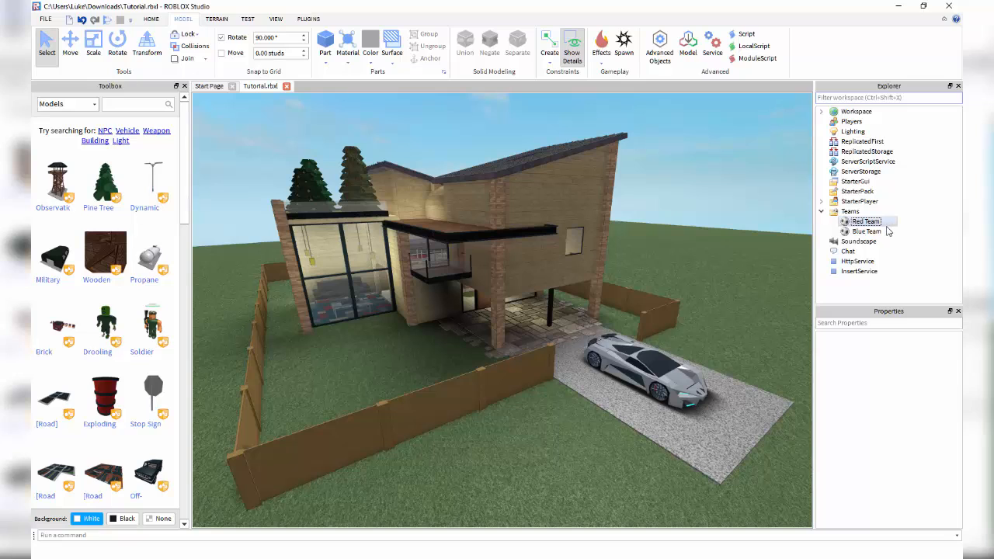
{"action": "left_click", "coordinate": [923, 235]}
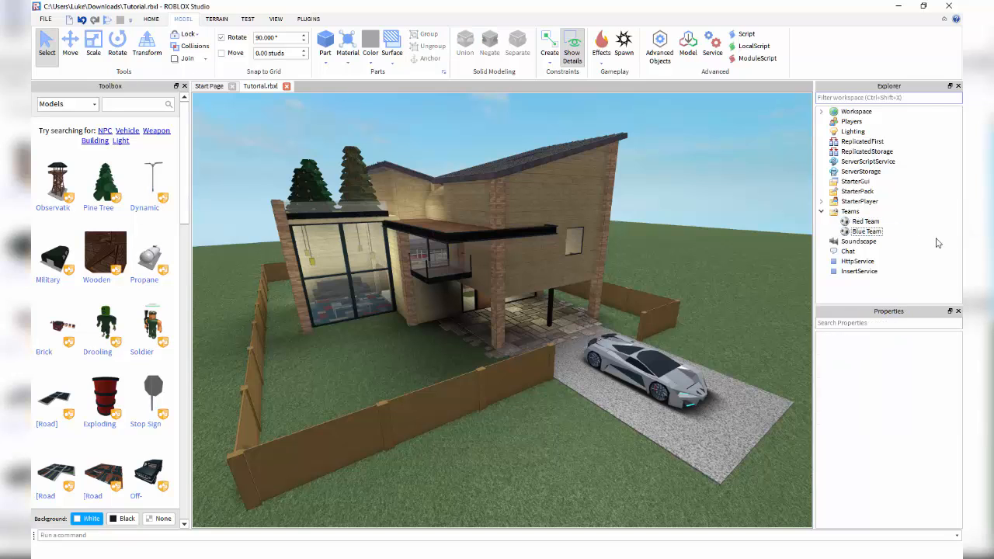
{"action": "left_click", "coordinate": [875, 231]}
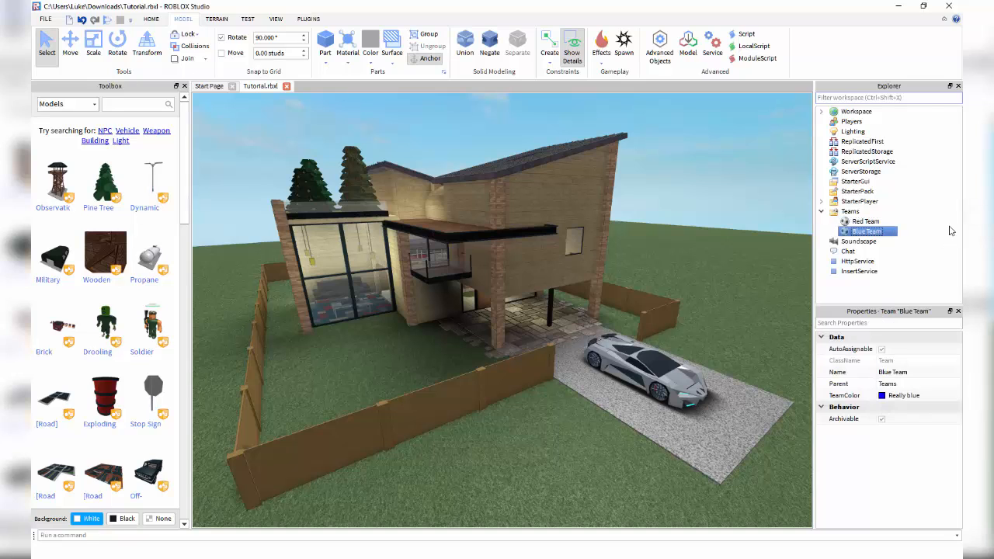
{"action": "left_click", "coordinate": [923, 225]}
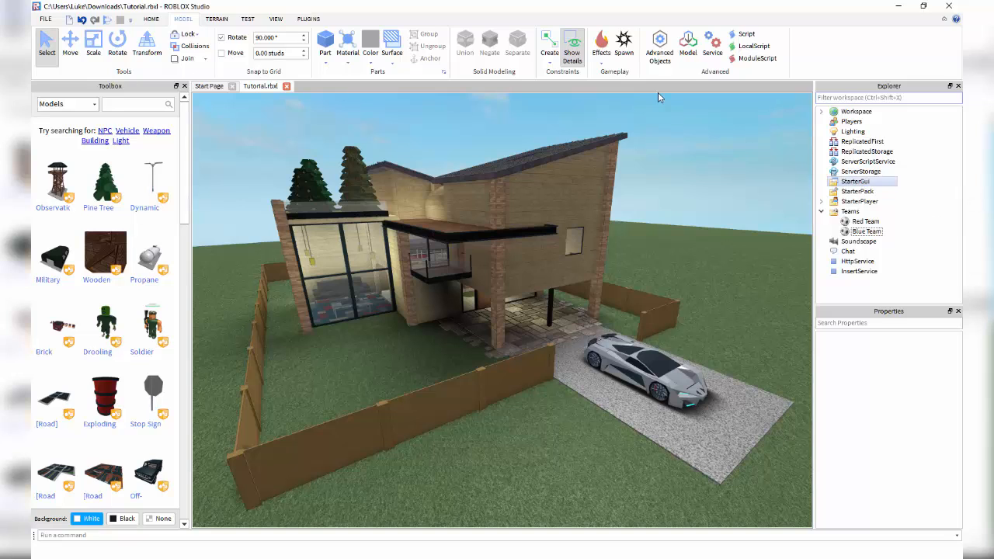
{"action": "left_click", "coordinate": [864, 223]}
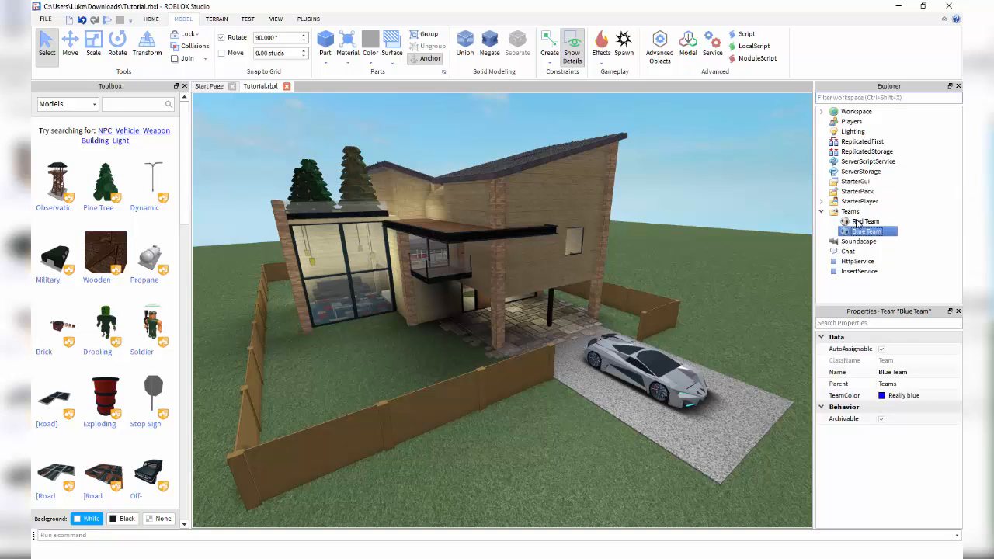
Step: Clear the team selection and insert a SpawnLocation into the place near the driveway
{"action": "left_click", "coordinate": [727, 228]}
{"action": "right_click_drag", "start_coordinate": [724, 280], "coordinate": [747, 284]}
{"action": "scroll", "coordinate": [747, 289], "scroll_direction": "down", "scroll_amount": 5}
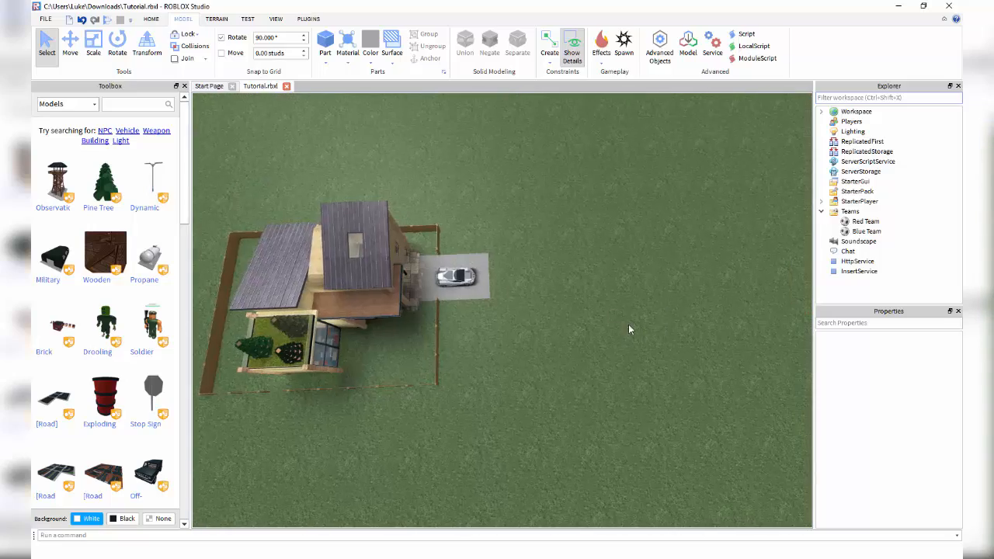
{"action": "scroll", "coordinate": [568, 348], "scroll_direction": "down", "scroll_amount": 4}
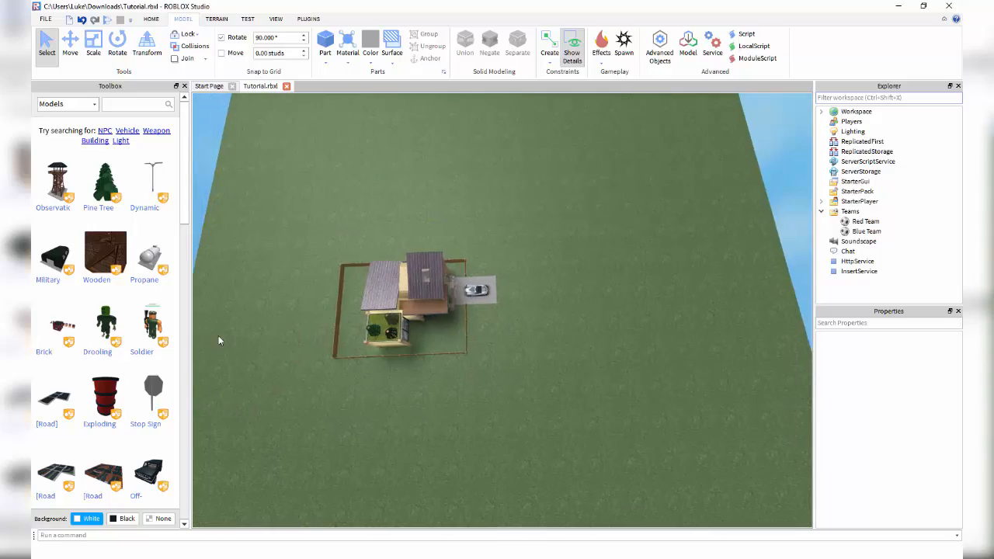
{"action": "left_click_drag", "start_coordinate": [226, 275], "coordinate": [286, 334]}
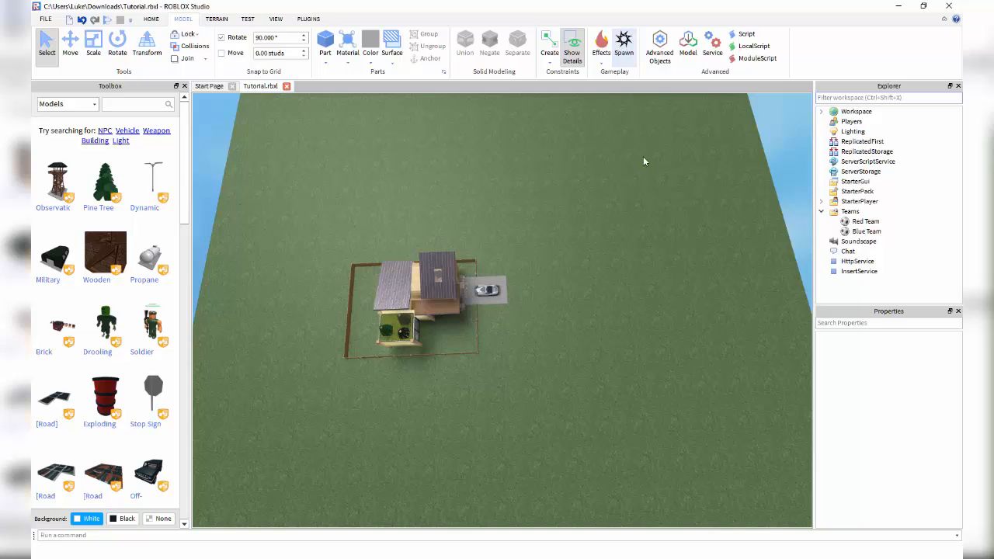
{"action": "left_click", "coordinate": [623, 45]}
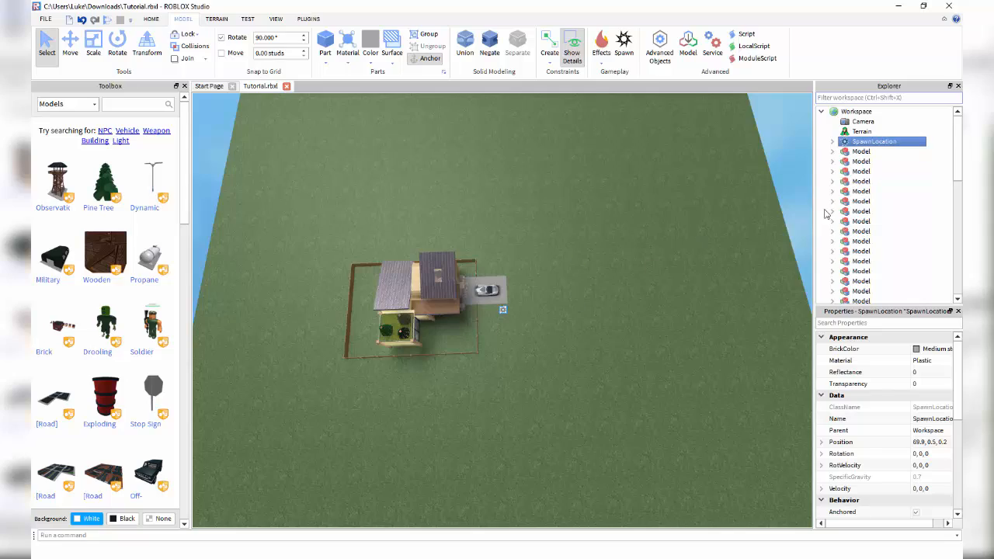
Step: Move the new SpawnLocation away from the driveway onto the open grass and focus on it
{"action": "scroll", "coordinate": [490, 318], "scroll_direction": "up", "scroll_amount": 10}
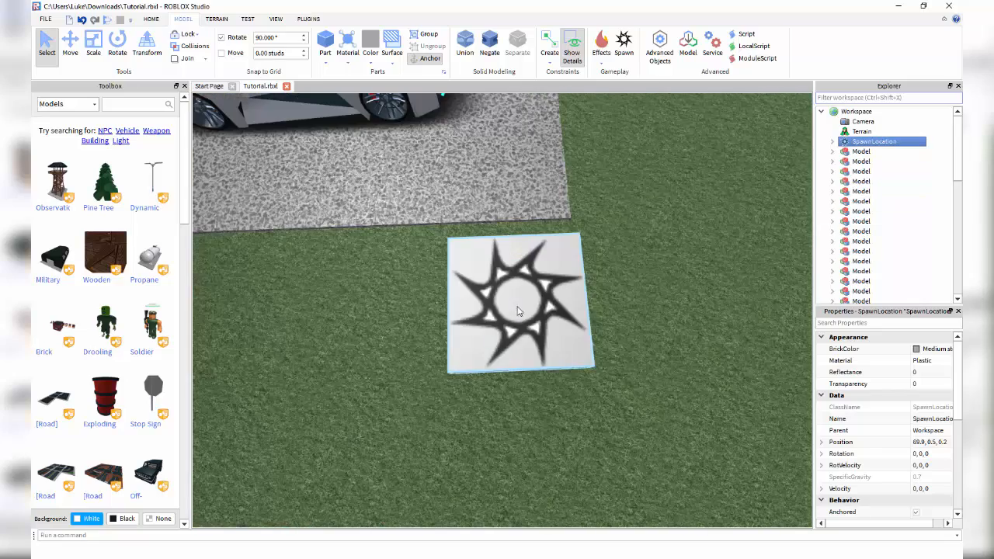
{"action": "scroll", "coordinate": [605, 307], "scroll_direction": "down", "scroll_amount": 10}
{"action": "left_click_drag", "start_coordinate": [518, 310], "coordinate": [698, 274]}
{"action": "key", "text": "d"}
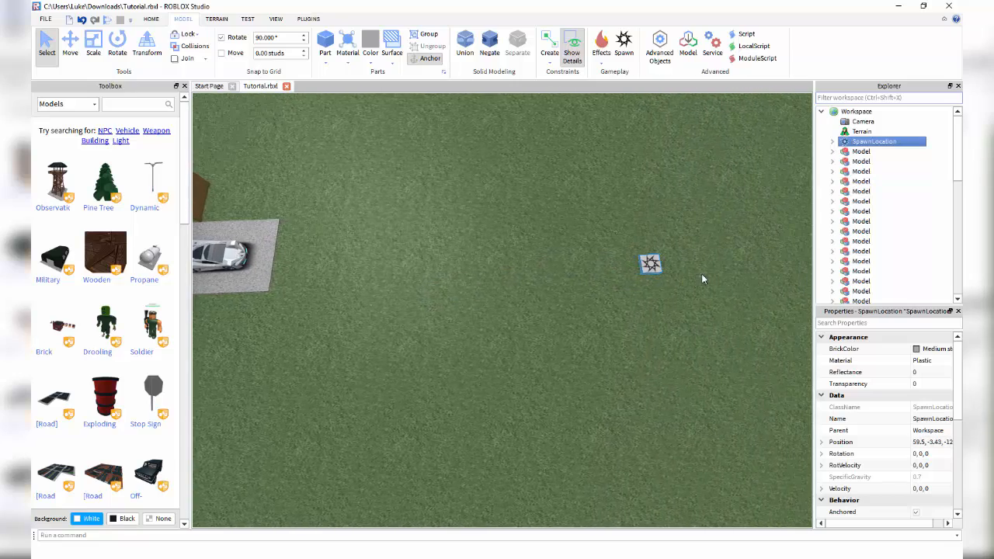
{"action": "key", "text": "d"}
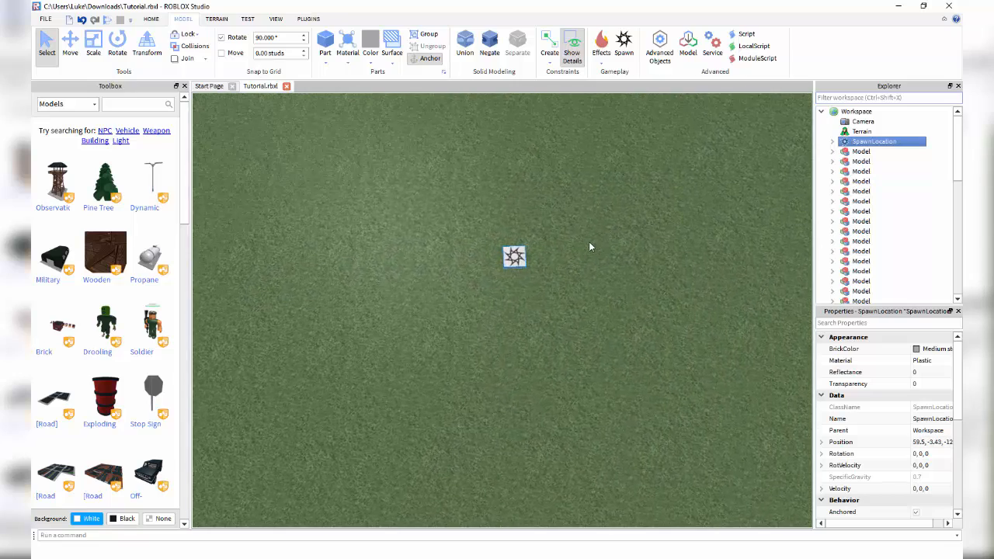
{"action": "key", "text": "f"}
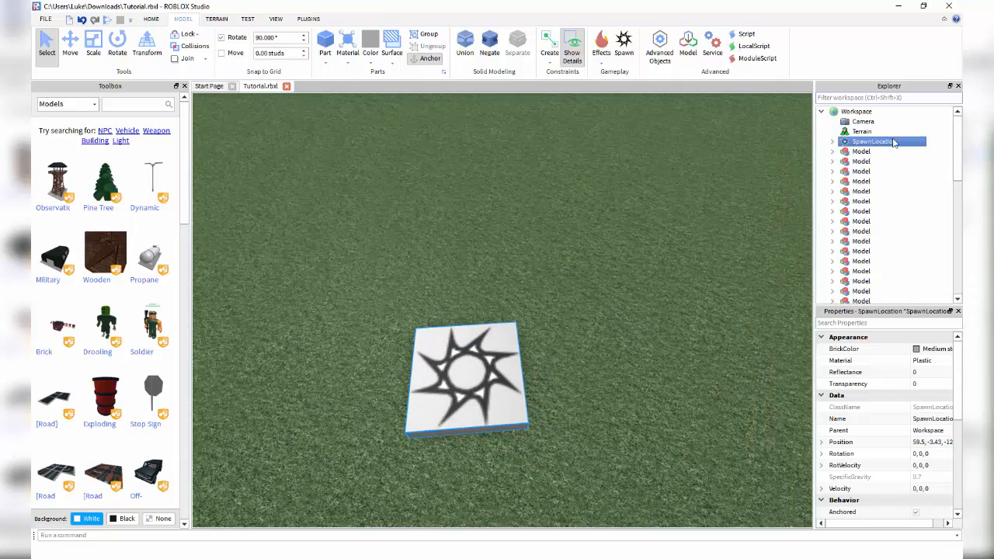
Step: Rename the SpawnLocation as "Red Team Spawn"
{"action": "right_click", "coordinate": [892, 143]}
{"action": "left_click", "coordinate": [876, 207]}
{"action": "type", "text": "Red Team"}
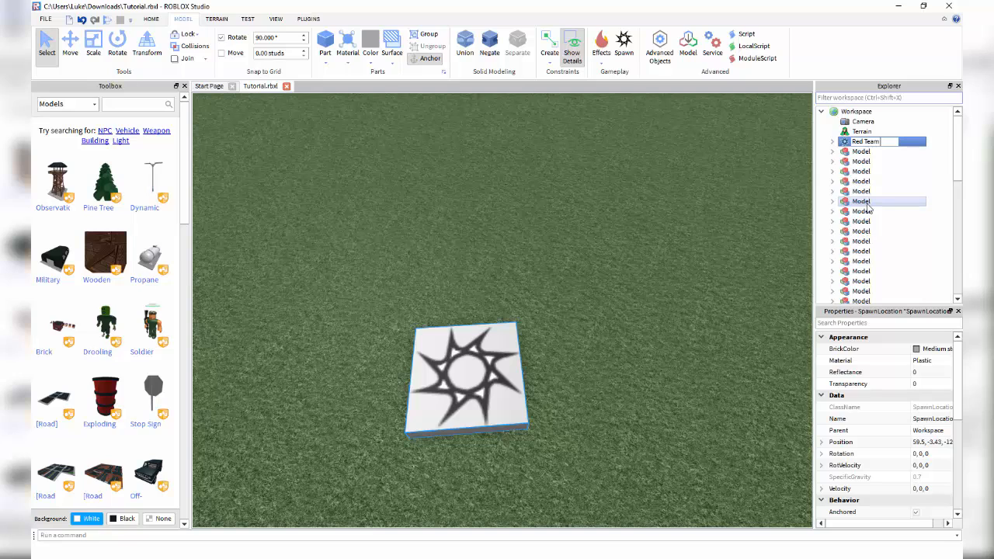
{"action": "type", "text": " Spawn"}
{"action": "key", "text": "Return"}
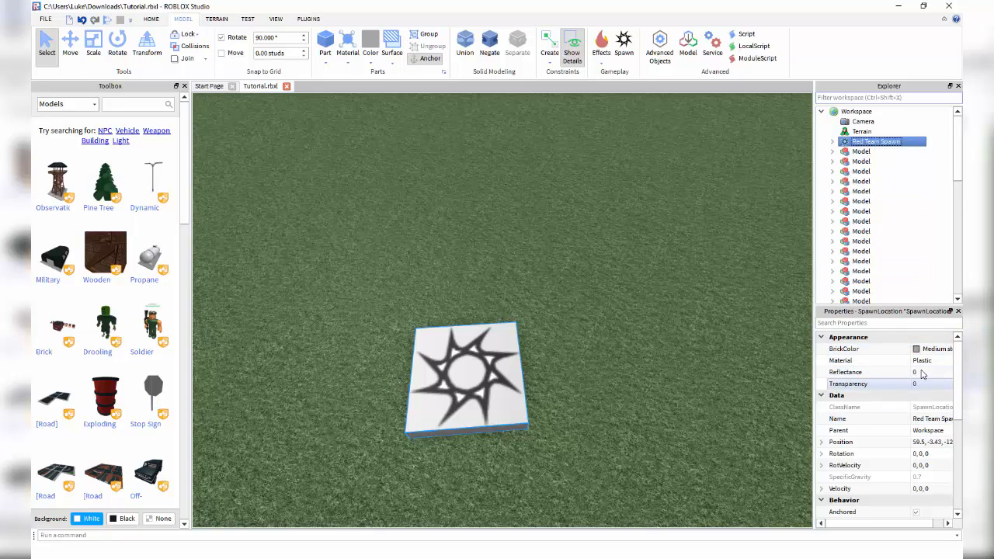
Step: Set the Red Team Spawn's TeamColor to Really red and clear the selection
{"action": "scroll", "coordinate": [922, 420], "scroll_direction": "down", "scroll_amount": 4}
{"action": "scroll", "coordinate": [925, 462], "scroll_direction": "down", "scroll_amount": 1}
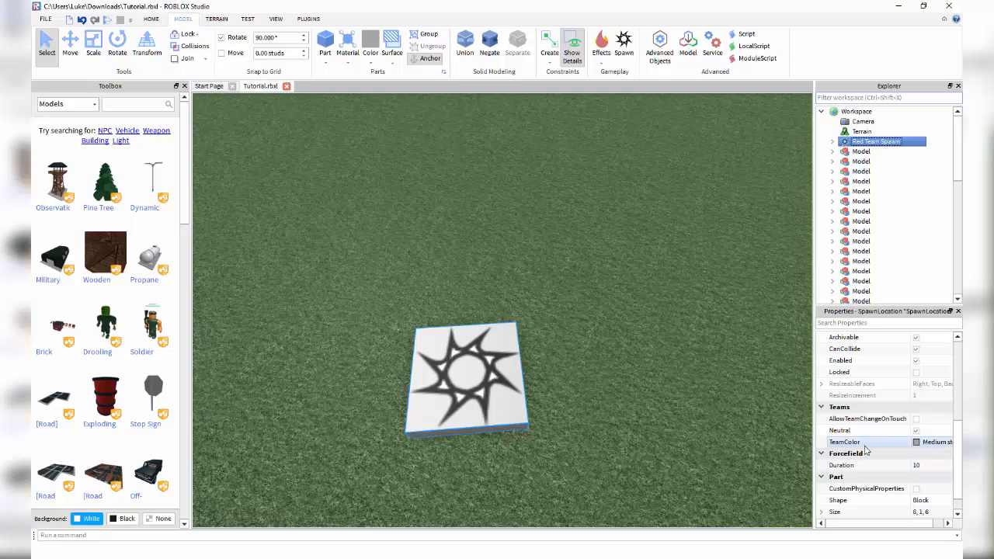
{"action": "left_click", "coordinate": [917, 442]}
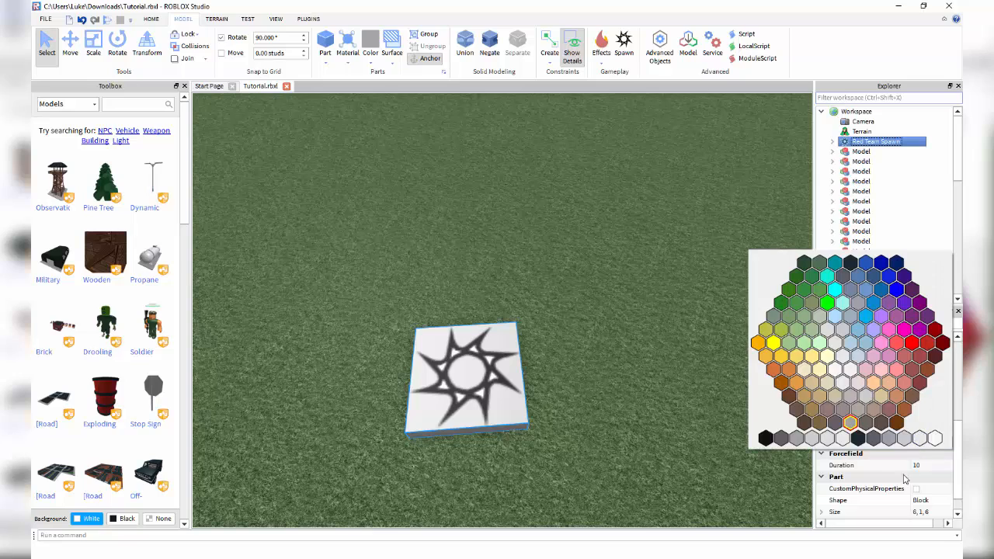
{"action": "left_click", "coordinate": [913, 345]}
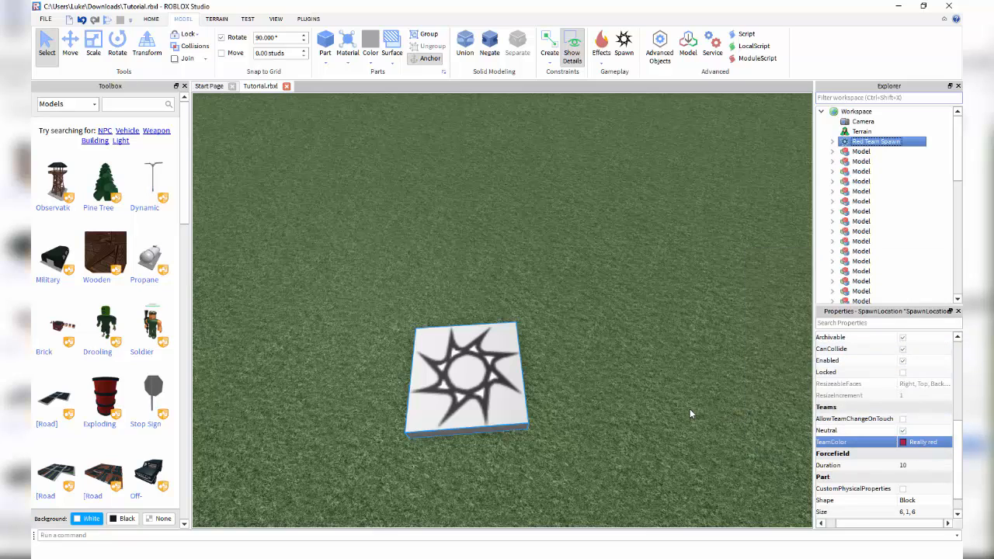
{"action": "left_click", "coordinate": [513, 375]}
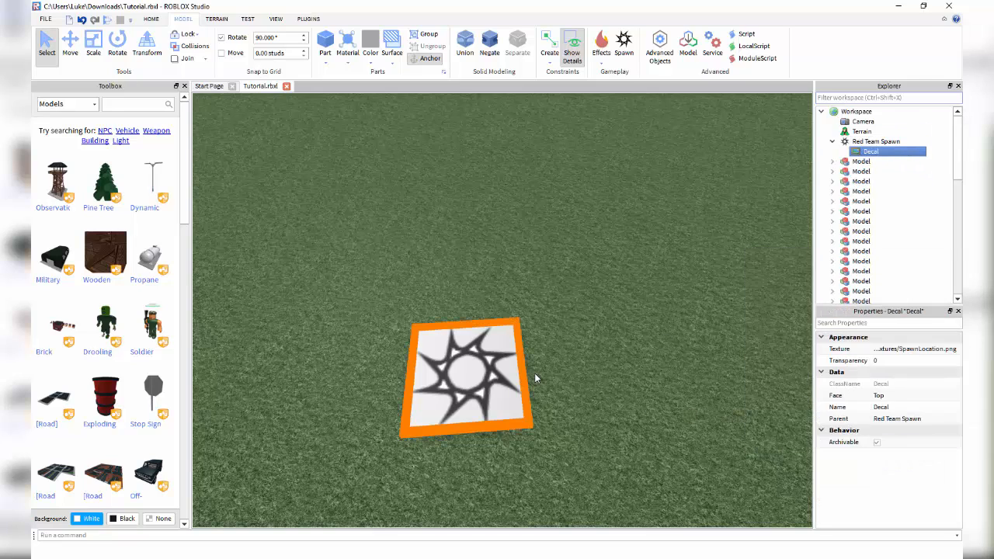
{"action": "left_click", "coordinate": [535, 376]}
Step: Insert a second SpawnLocation and move it across the grass, well away from the Red Team Spawn
{"action": "left_click", "coordinate": [620, 49]}
{"action": "left_click_drag", "start_coordinate": [525, 268], "coordinate": [490, 275]}
{"action": "scroll", "coordinate": [417, 298], "scroll_direction": "down", "scroll_amount": 10}
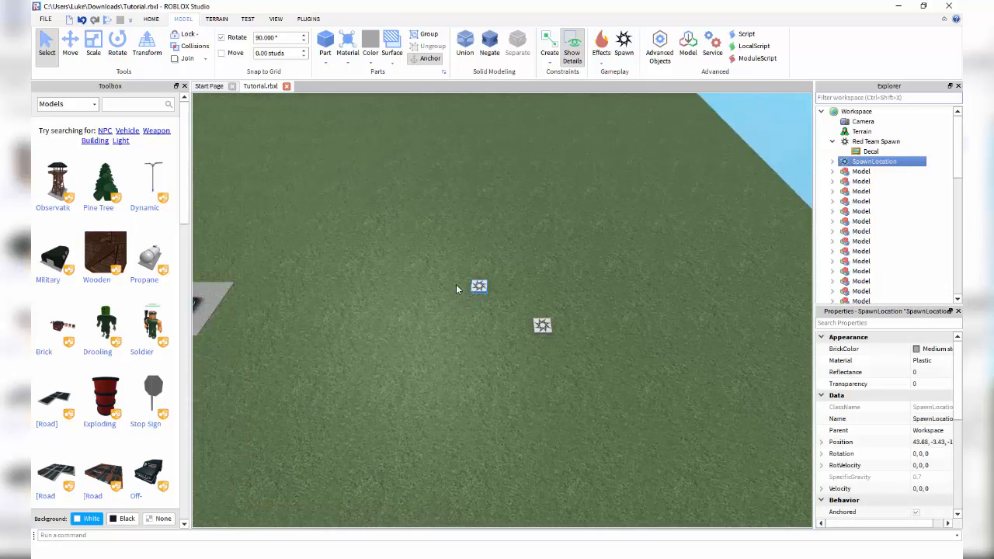
{"action": "right_click_drag", "start_coordinate": [456, 284], "coordinate": [490, 276]}
{"action": "key", "text": "w"}
{"action": "left_click_drag", "start_coordinate": [490, 276], "coordinate": [588, 236]}
{"action": "right_click_drag", "start_coordinate": [588, 240], "coordinate": [592, 243]}
{"action": "key", "text": "a"}
Step: Rename the second SpawnLocation as "Blue Team Spawn"
{"action": "right_click", "coordinate": [897, 162]}
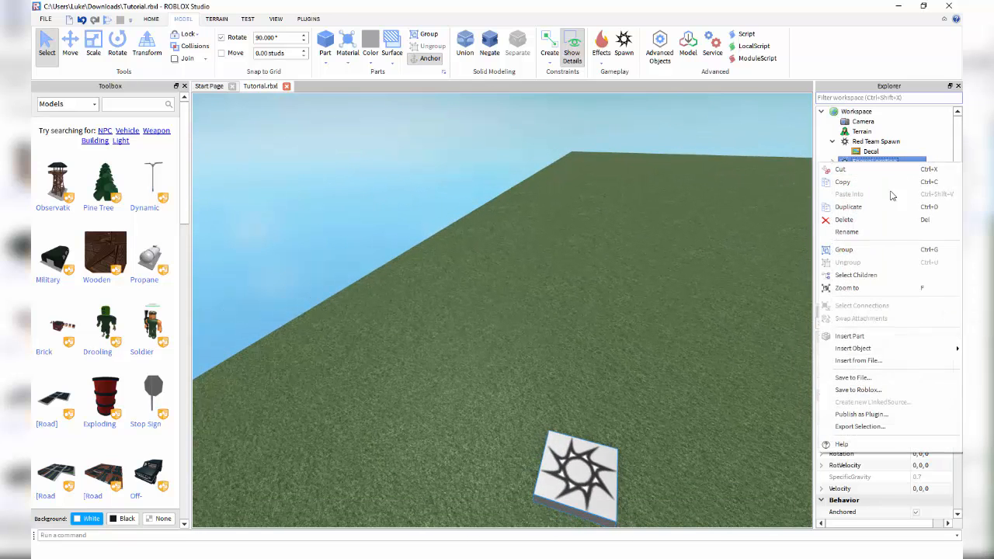
{"action": "left_click", "coordinate": [859, 230]}
{"action": "type", "text": "B"}
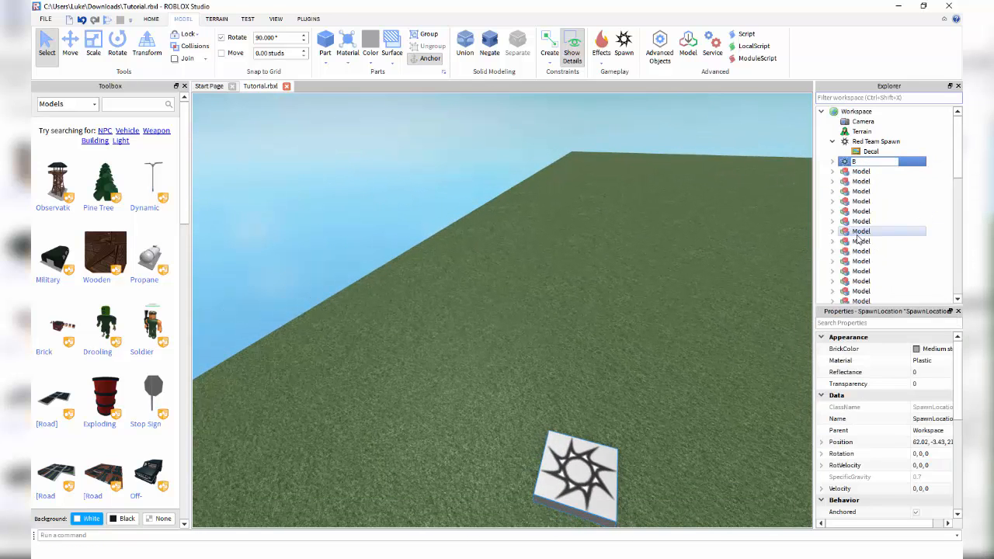
{"action": "type", "text": "lue"}
{"action": "key", "text": "Return"}
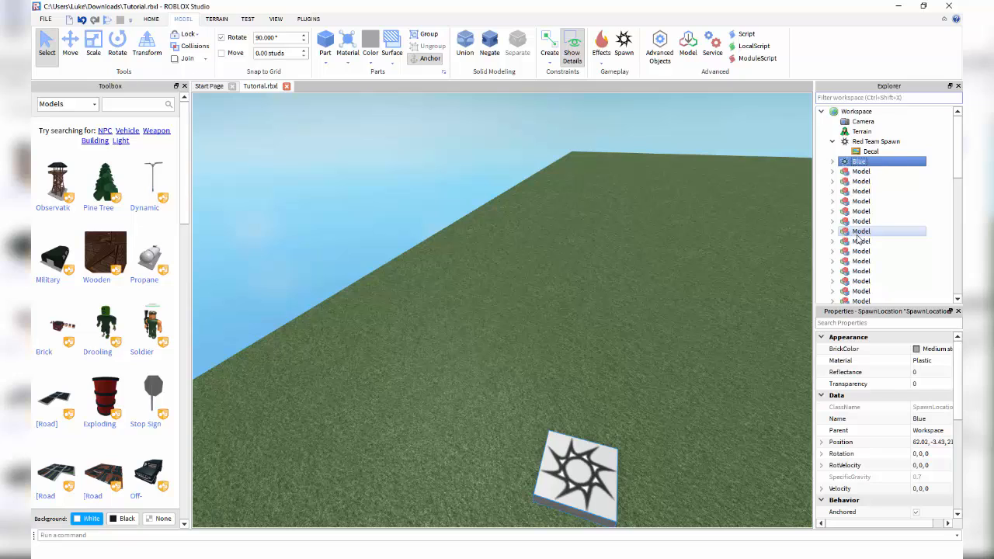
{"action": "right_click", "coordinate": [869, 165]}
{"action": "left_click", "coordinate": [846, 236]}
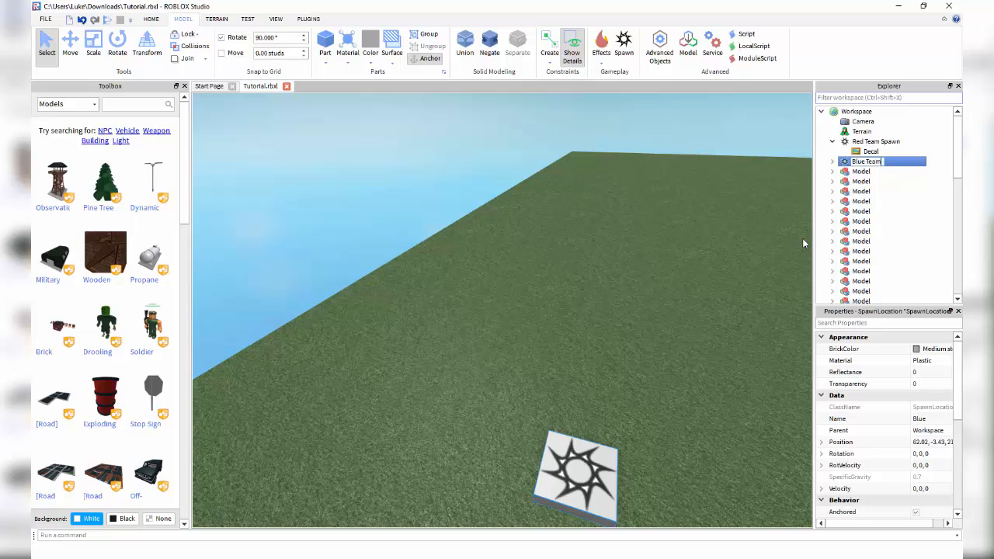
{"action": "type", "text": "Blue Team Spawn"}
{"action": "key", "text": "Return"}
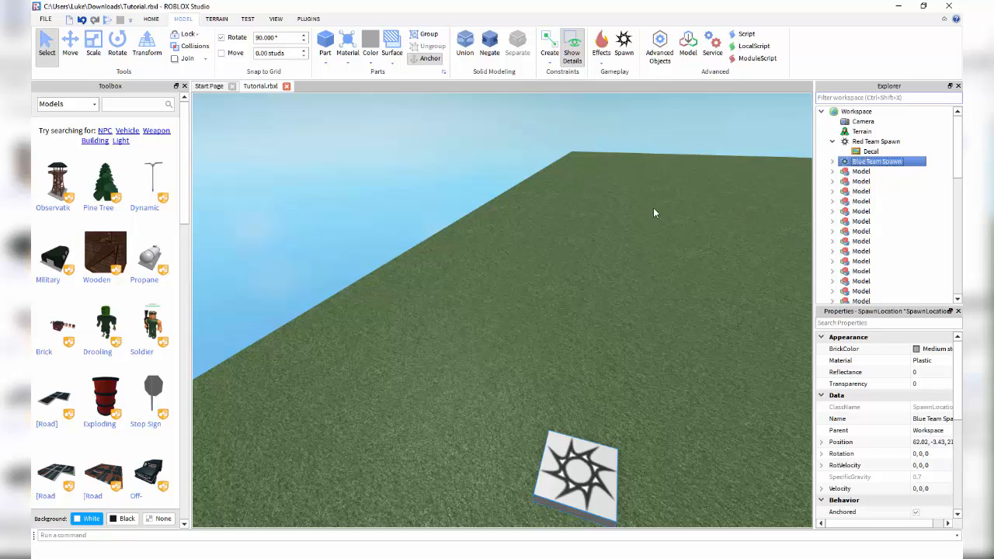
Step: Set the Blue Team Spawn's TeamColor to Really blue and clear the selection
{"action": "scroll", "coordinate": [905, 397], "scroll_direction": "down", "scroll_amount": 5}
{"action": "left_click", "coordinate": [922, 466]}
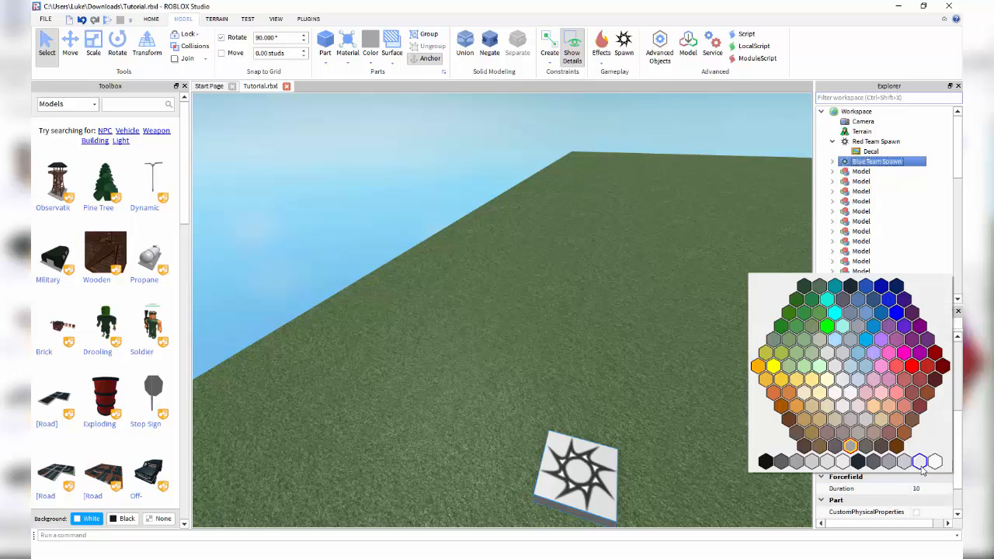
{"action": "left_click", "coordinate": [896, 313]}
{"action": "left_click", "coordinate": [581, 324]}
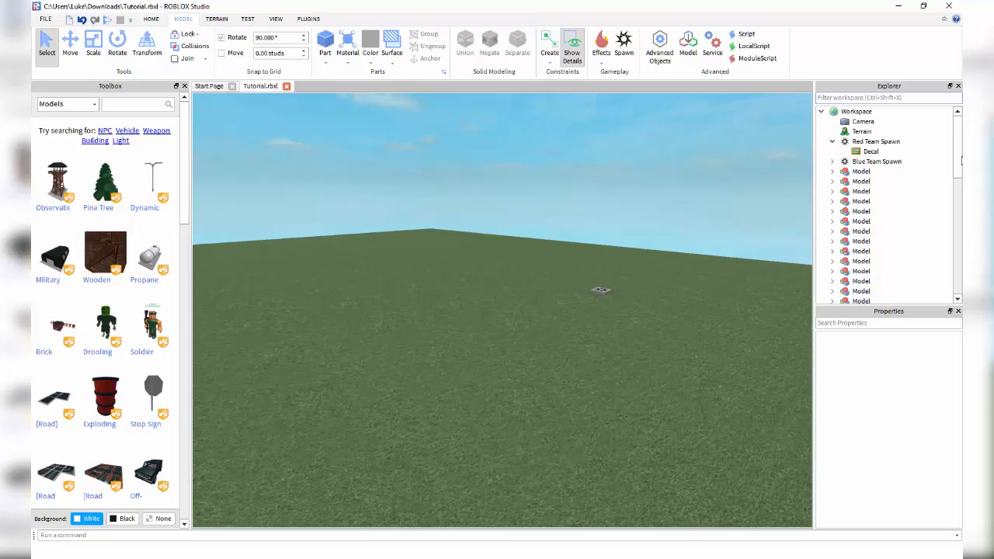
{"action": "scroll", "coordinate": [864, 254], "scroll_direction": "down", "scroll_amount": 10}
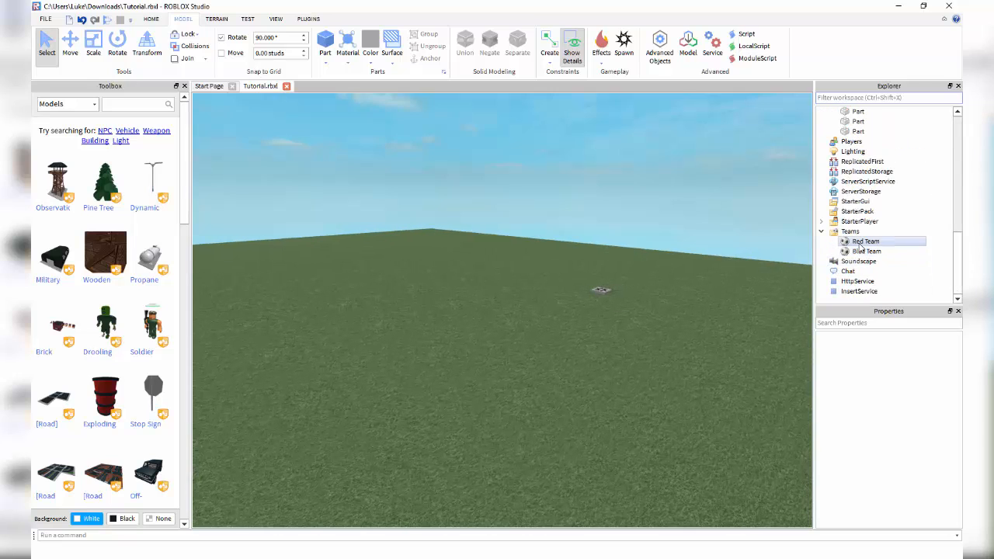
Step: Turn off Neutral for the Blue Team Spawn and clear the selection
{"action": "left_click", "coordinate": [865, 251]}
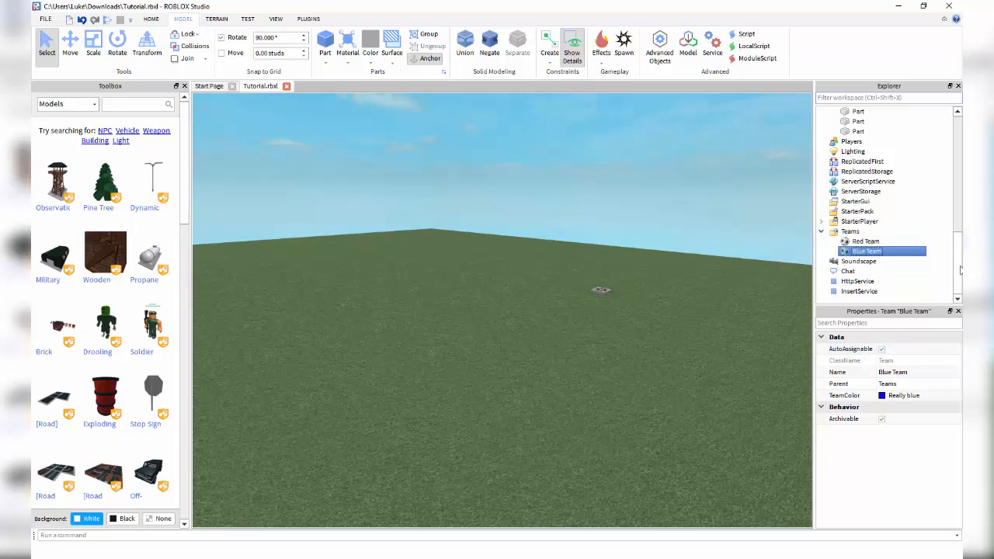
{"action": "left_click", "coordinate": [677, 359]}
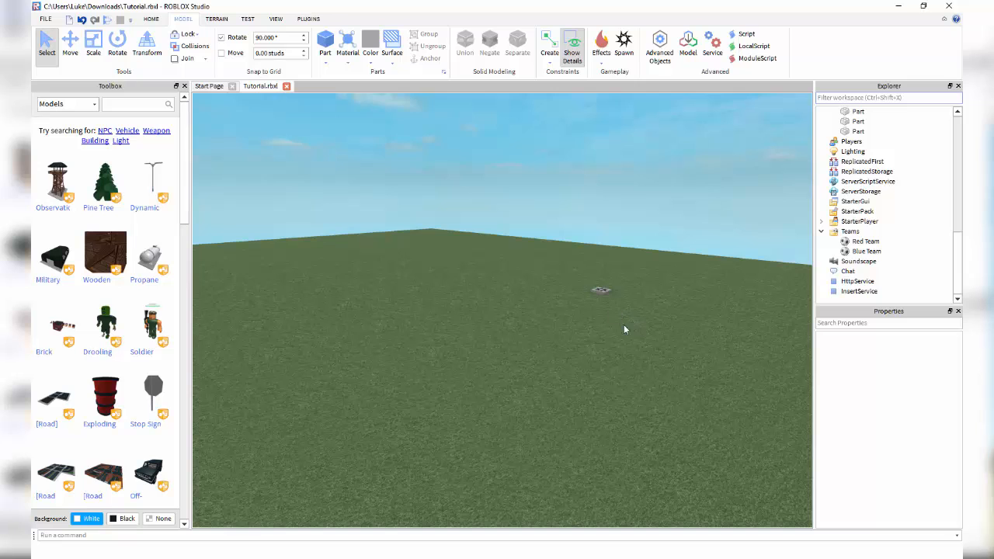
{"action": "right_click_drag", "start_coordinate": [625, 328], "coordinate": [630, 329]}
{"action": "key", "text": "w"}
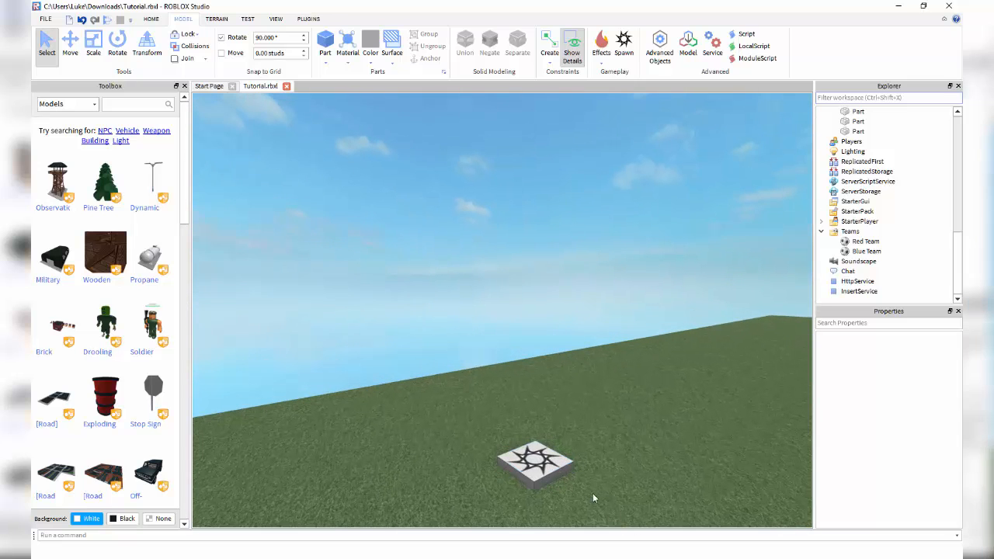
{"action": "left_click_drag", "start_coordinate": [482, 515], "coordinate": [603, 422]}
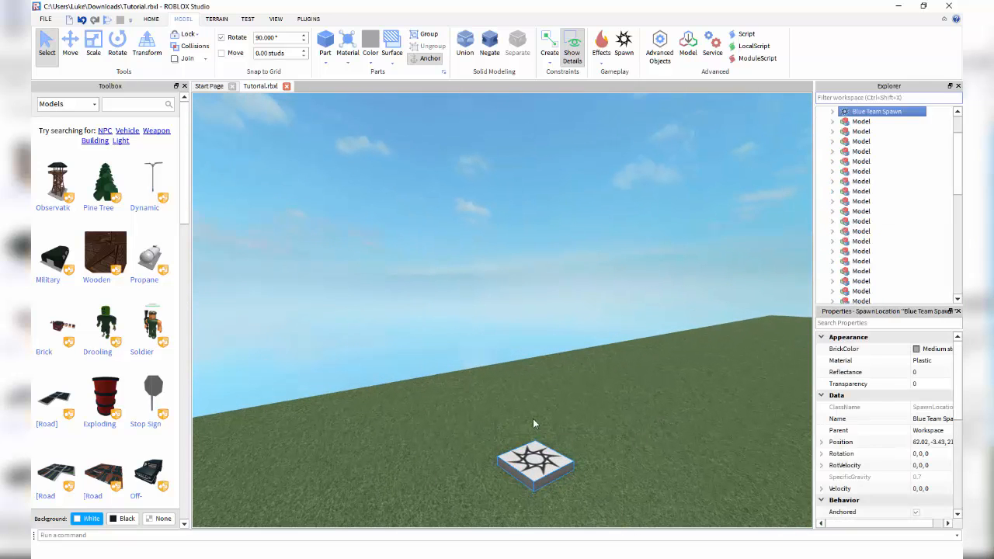
{"action": "left_click", "coordinate": [662, 433]}
{"action": "right_click_drag", "start_coordinate": [662, 433], "coordinate": [663, 434]}
{"action": "key", "text": "a"}
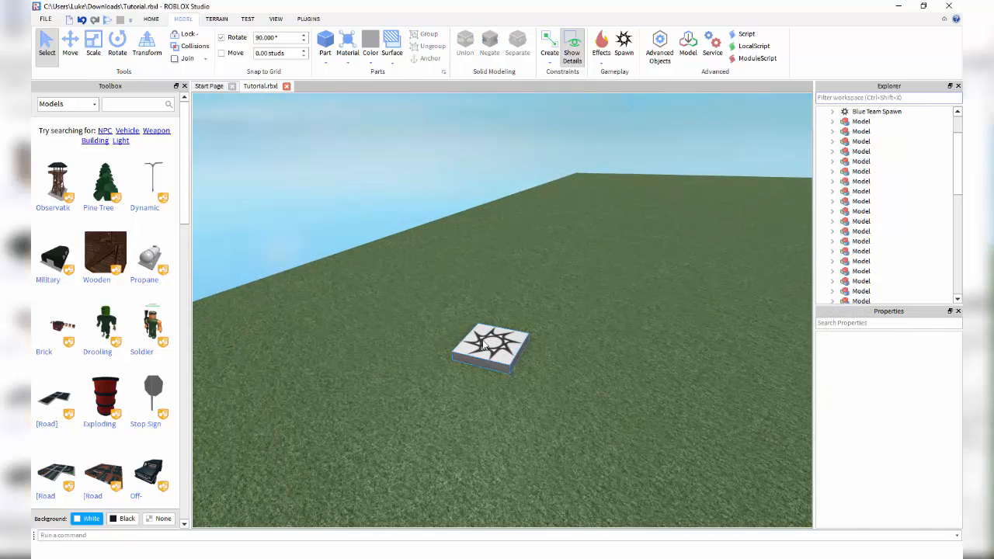
{"action": "left_click", "coordinate": [484, 345]}
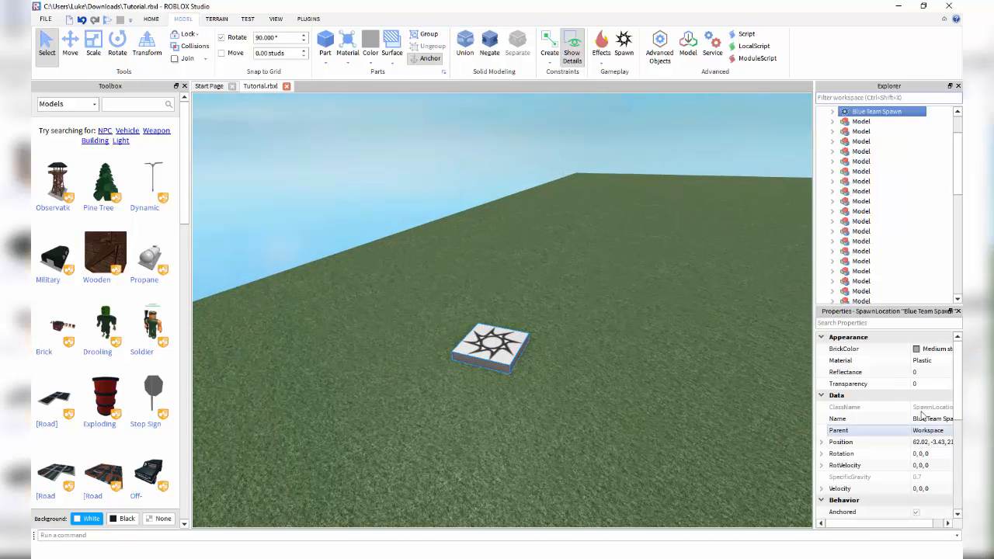
{"action": "scroll", "coordinate": [926, 417], "scroll_direction": "down", "scroll_amount": 5}
{"action": "scroll", "coordinate": [925, 417], "scroll_direction": "down", "scroll_amount": 1}
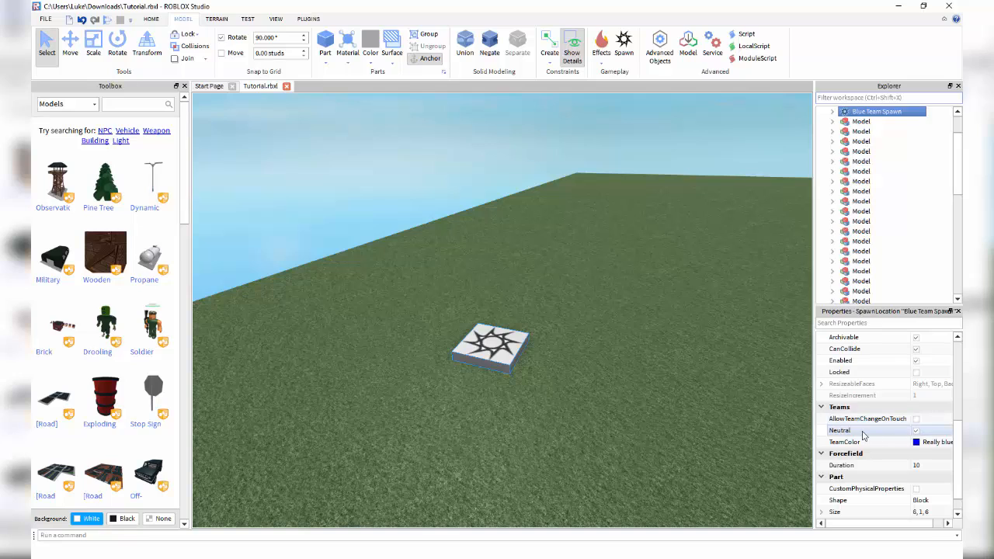
{"action": "left_click", "coordinate": [916, 431]}
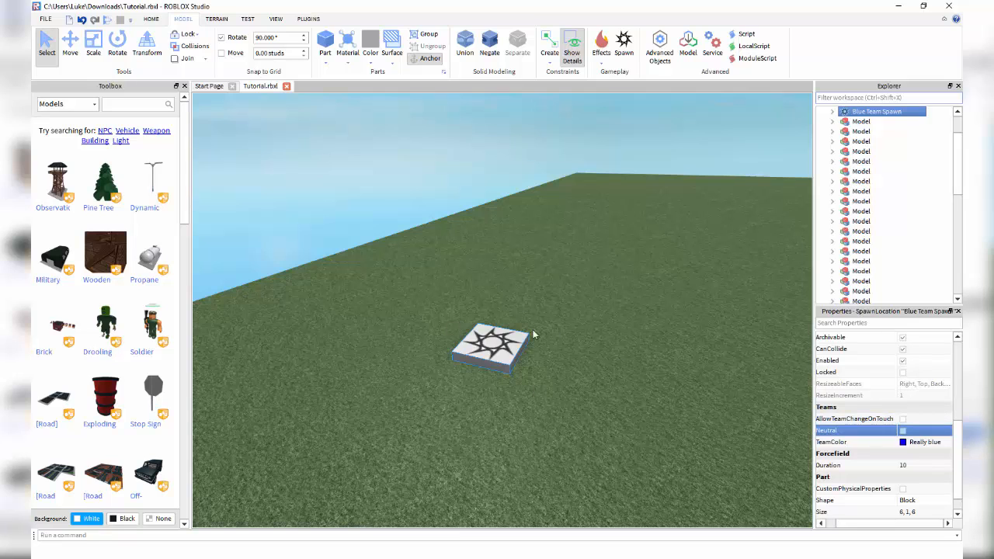
{"action": "left_click", "coordinate": [704, 392]}
Step: Turn off Neutral and enable AllowTeamChangeOnTouch for the Red Team Spawn, and clear the selection
{"action": "mouse_move", "coordinate": [704, 392]}
{"action": "right_mouse_down"}
{"action": "mouse_move", "coordinate": [693, 396]}
{"action": "mouse_move", "coordinate": [697, 388]}
{"action": "right_mouse_up"}
{"action": "scroll", "coordinate": [697, 389], "scroll_direction": "up", "scroll_amount": 8}
{"action": "right_click_drag", "start_coordinate": [520, 443], "coordinate": [539, 415]}
{"action": "left_click", "coordinate": [541, 420]}
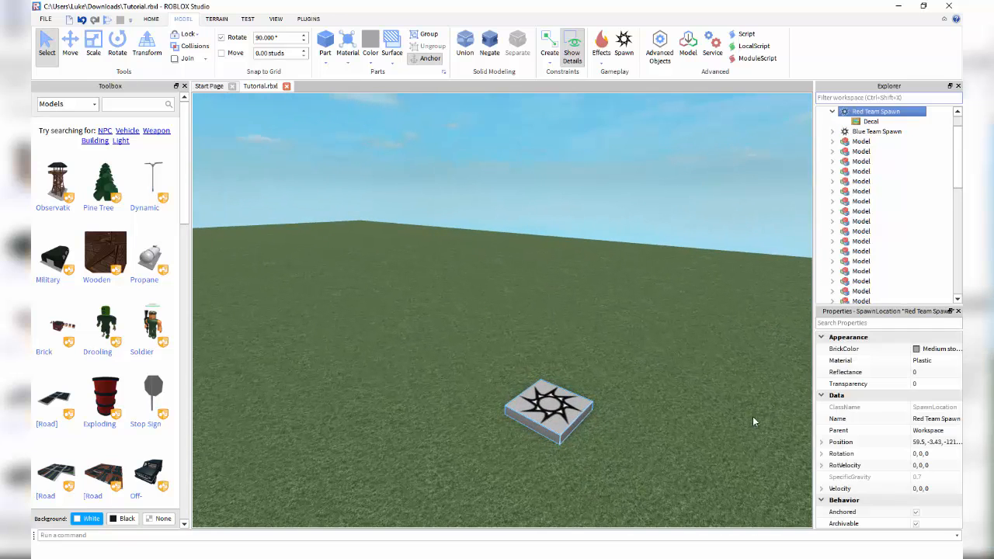
{"action": "scroll", "coordinate": [924, 438], "scroll_direction": "down", "scroll_amount": 5}
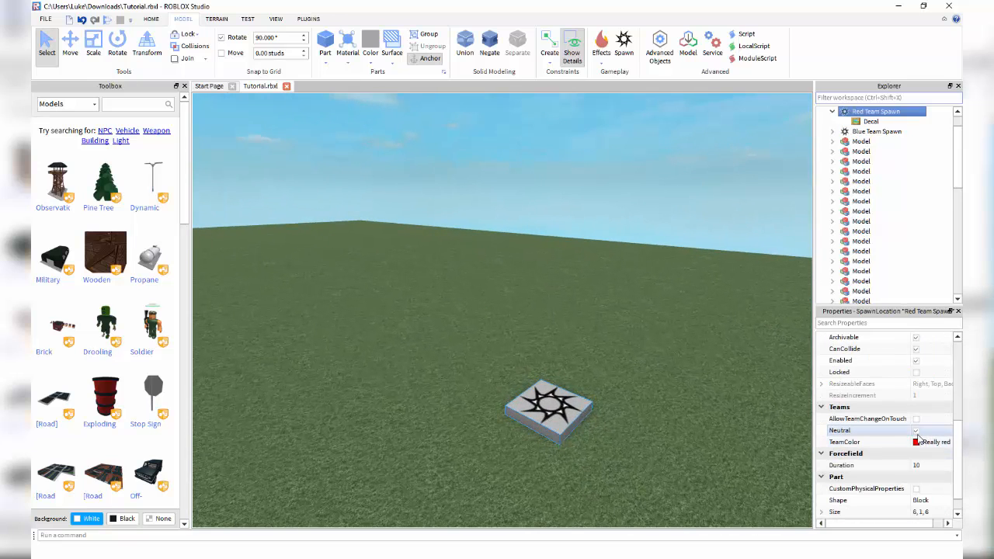
{"action": "left_click", "coordinate": [916, 430]}
{"action": "left_click", "coordinate": [916, 419]}
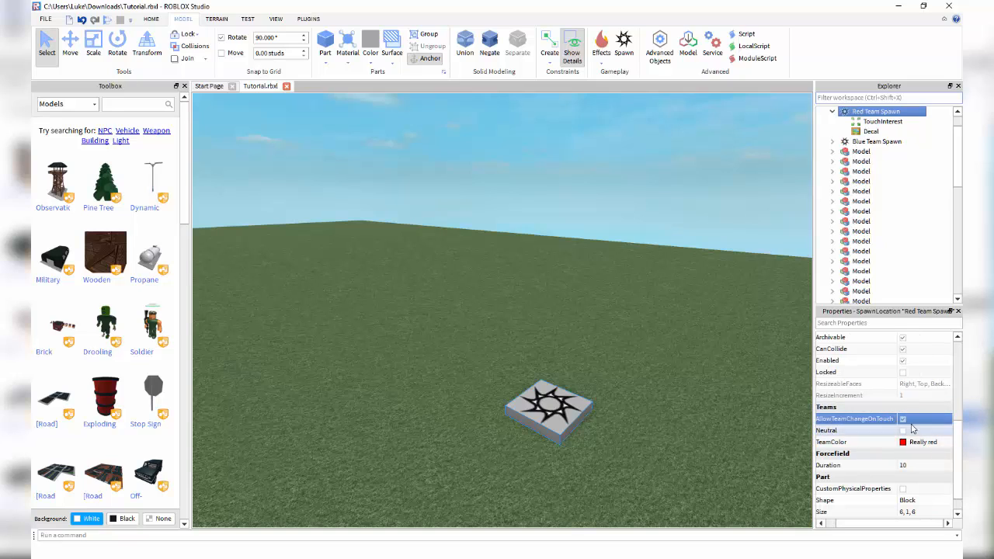
{"action": "left_click", "coordinate": [690, 440]}
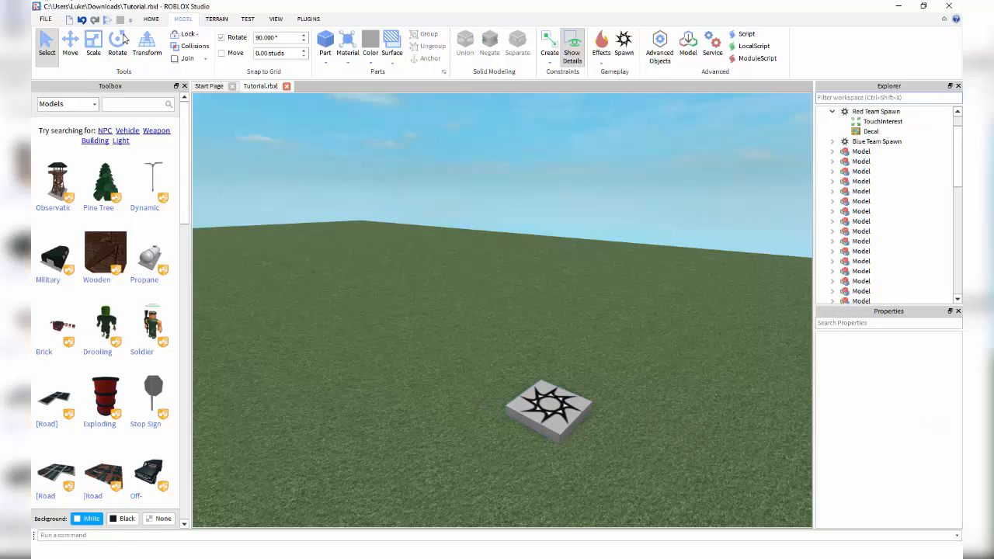
Step: Start a play test and run the character from its spawn to the fence beside the house
{"action": "key", "text": "F5"}
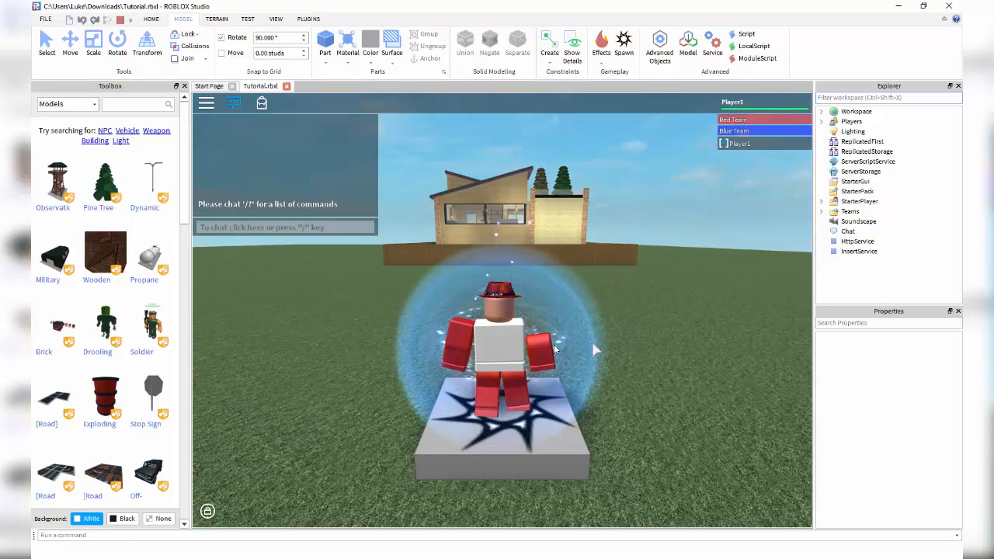
{"action": "right_click_drag", "start_coordinate": [595, 352], "coordinate": [595, 348]}
{"action": "scroll", "coordinate": [595, 353], "scroll_direction": "down", "scroll_amount": 3}
{"action": "key", "text": "w"}
{"action": "scroll", "coordinate": [595, 348], "scroll_direction": "down", "scroll_amount": 2}
{"action": "scroll", "coordinate": [536, 296], "scroll_direction": "up", "scroll_amount": 5}
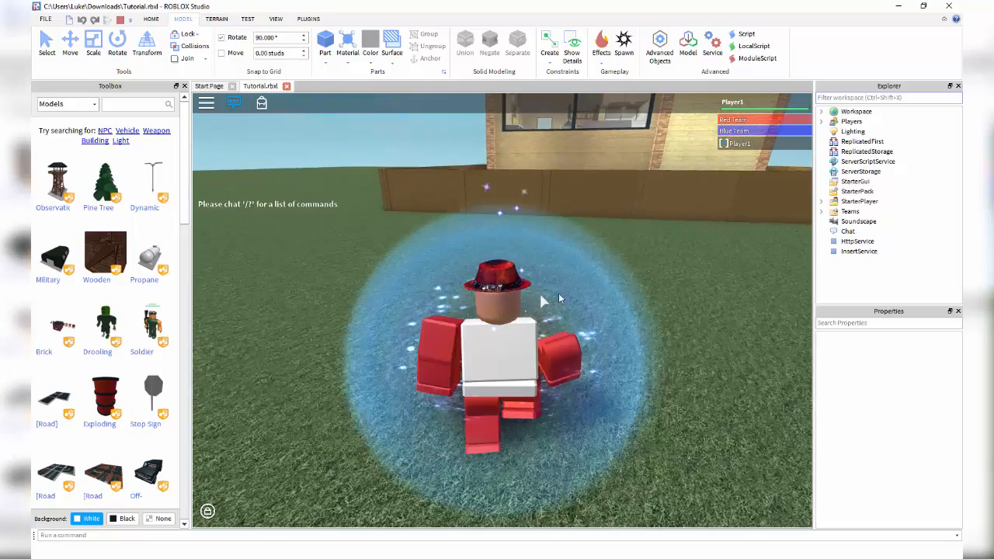
{"action": "right_click_drag", "start_coordinate": [559, 298], "coordinate": [544, 300]}
{"action": "scroll", "coordinate": [544, 300], "scroll_direction": "down", "scroll_amount": 5}
{"action": "key", "text": "a"}
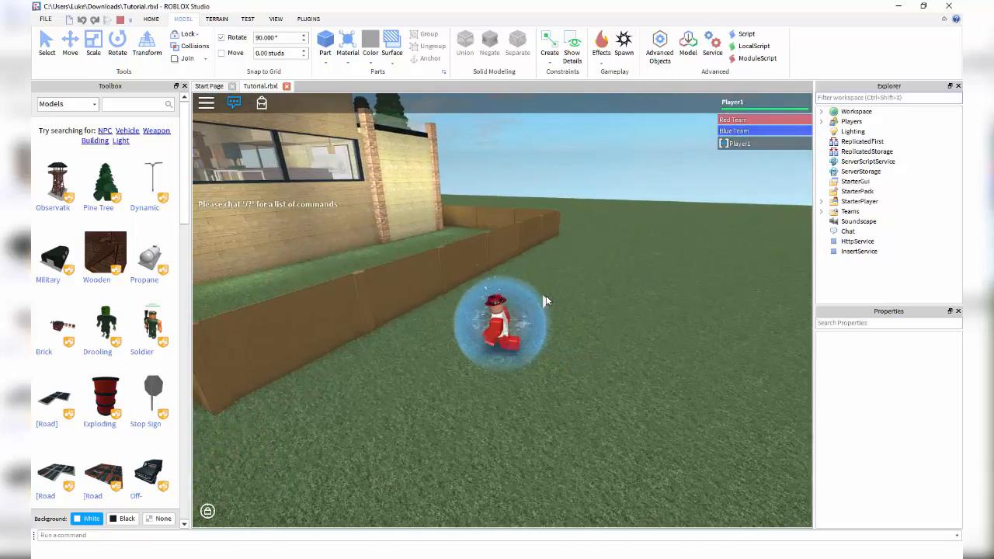
{"action": "key", "text": "space"}
Step: Run the character past the house and across the grass towards the far Red Team Spawn
{"action": "key", "text": "w"}
{"action": "right_click_drag", "start_coordinate": [544, 300], "coordinate": [463, 377]}
{"action": "key", "text": "w"}
{"action": "key", "text": "w"}
{"action": "scroll", "coordinate": [499, 320], "scroll_direction": "up", "scroll_amount": 3}
{"action": "key", "text": "w"}
{"action": "scroll", "coordinate": [481, 362], "scroll_direction": "down", "scroll_amount": 3}
{"action": "mouse_move", "coordinate": [588, 325]}
{"action": "right_mouse_down"}
{"action": "mouse_move", "coordinate": [491, 382]}
{"action": "mouse_move", "coordinate": [586, 358]}
{"action": "mouse_move", "coordinate": [514, 420]}
{"action": "mouse_move", "coordinate": [630, 309]}
{"action": "mouse_move", "coordinate": [578, 326]}
{"action": "right_mouse_up"}
{"action": "key", "text": "w"}
{"action": "key", "text": "w"}
{"action": "scroll", "coordinate": [579, 330], "scroll_direction": "down", "scroll_amount": 4}
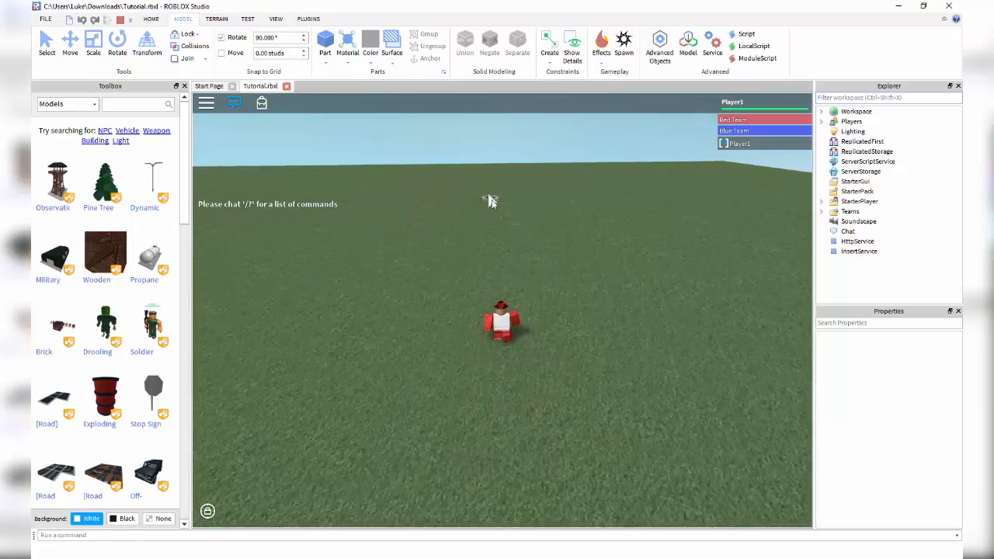
Step: Walk the character over the Red Team Spawn to test switching teams on touch
{"action": "key", "text": "w"}
{"action": "right_click_drag", "start_coordinate": [541, 259], "coordinate": [541, 261]}
{"action": "scroll", "coordinate": [540, 259], "scroll_direction": "down", "scroll_amount": 3}
{"action": "key", "text": "d"}
{"action": "scroll", "coordinate": [690, 345], "scroll_direction": "up", "scroll_amount": 4}
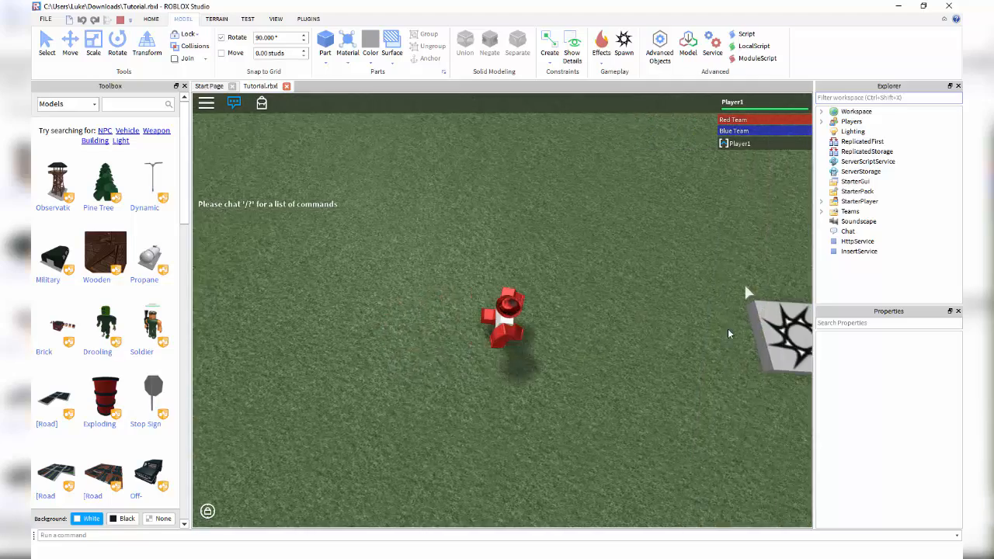
{"action": "key", "text": "d"}
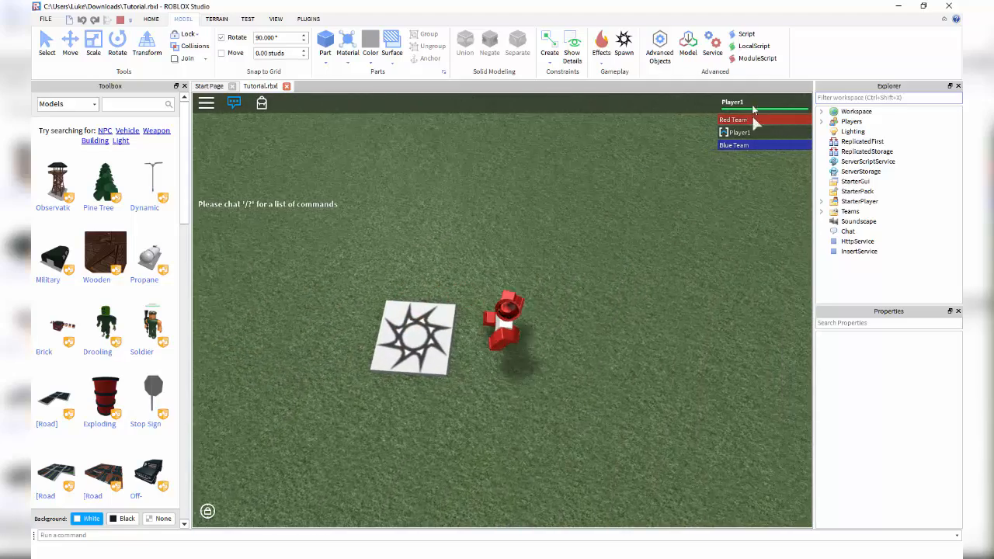
{"action": "scroll", "coordinate": [618, 270], "scroll_direction": "down", "scroll_amount": 10}
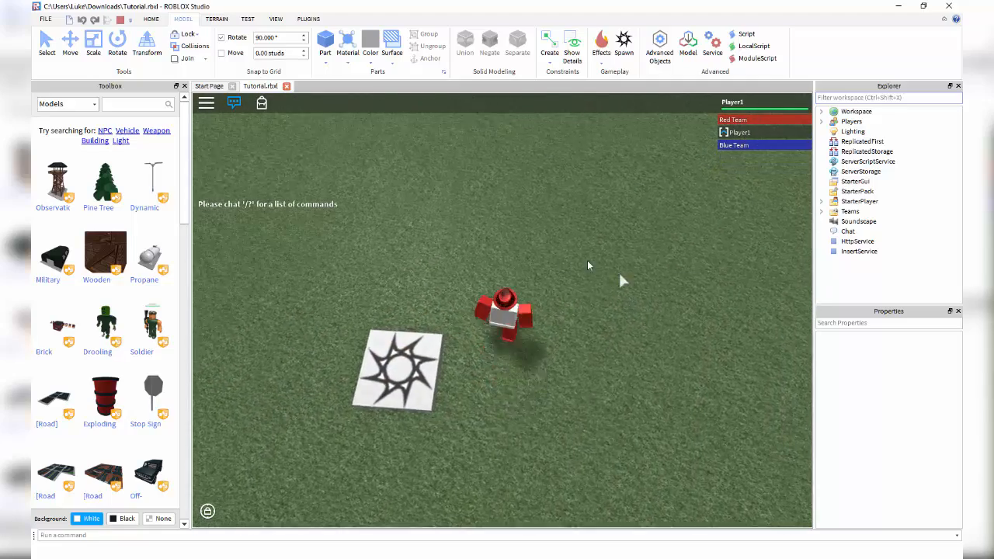
Step: Run the character back towards the house, look over the map with both spawns, and stop the play test
{"action": "key", "text": "w"}
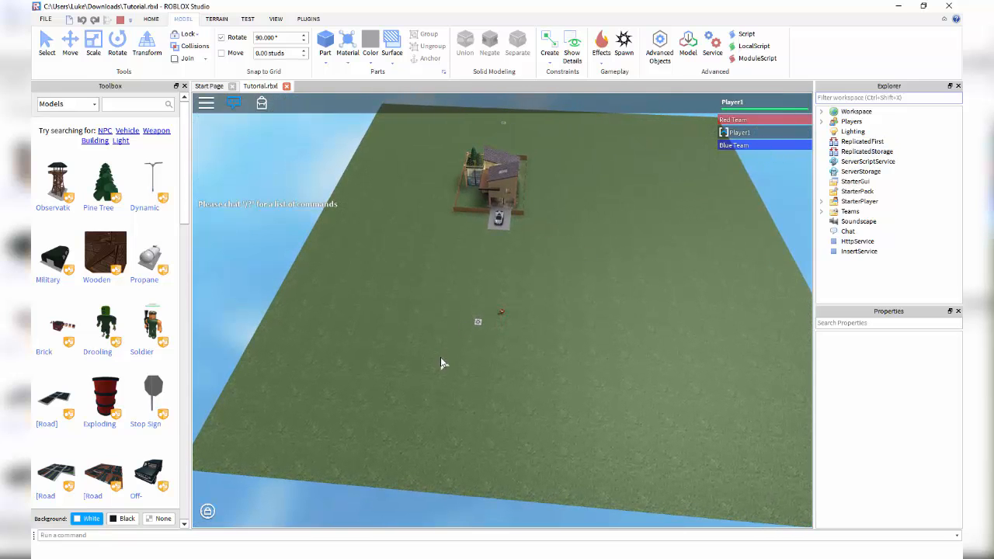
{"action": "scroll", "coordinate": [566, 307], "scroll_direction": "up", "scroll_amount": 3}
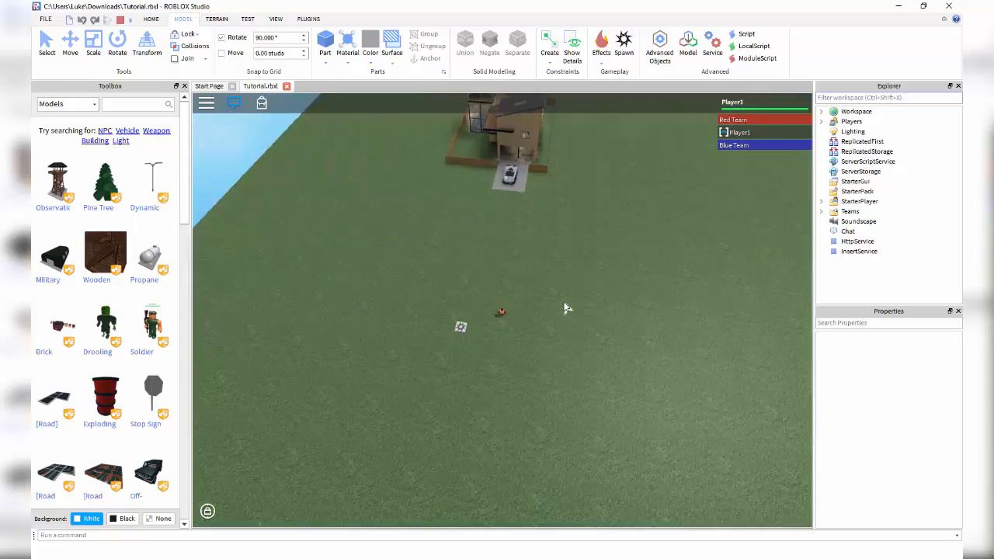
{"action": "scroll", "coordinate": [565, 308], "scroll_direction": "up", "scroll_amount": 4}
{"action": "right_click_drag", "start_coordinate": [565, 308], "coordinate": [559, 302]}
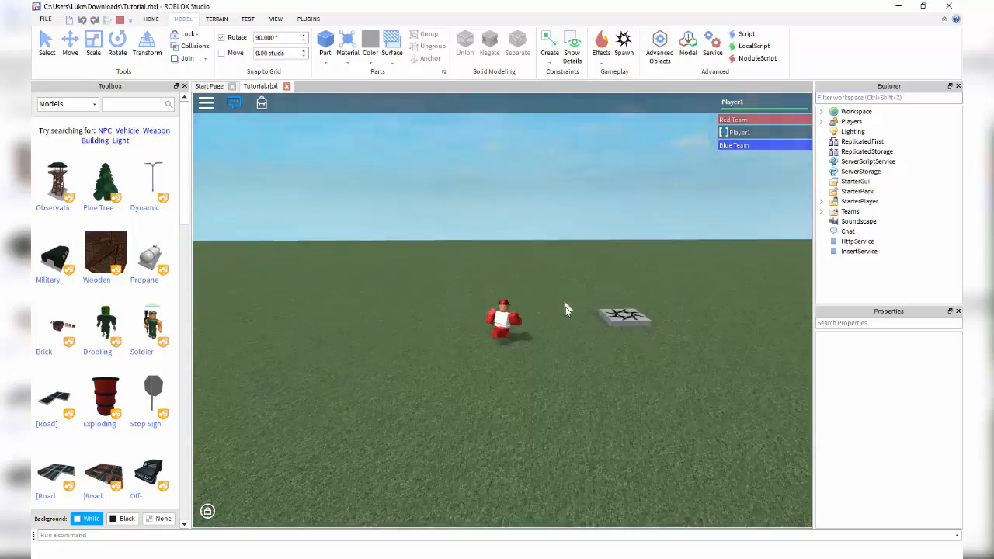
{"action": "scroll", "coordinate": [565, 304], "scroll_direction": "up", "scroll_amount": 3}
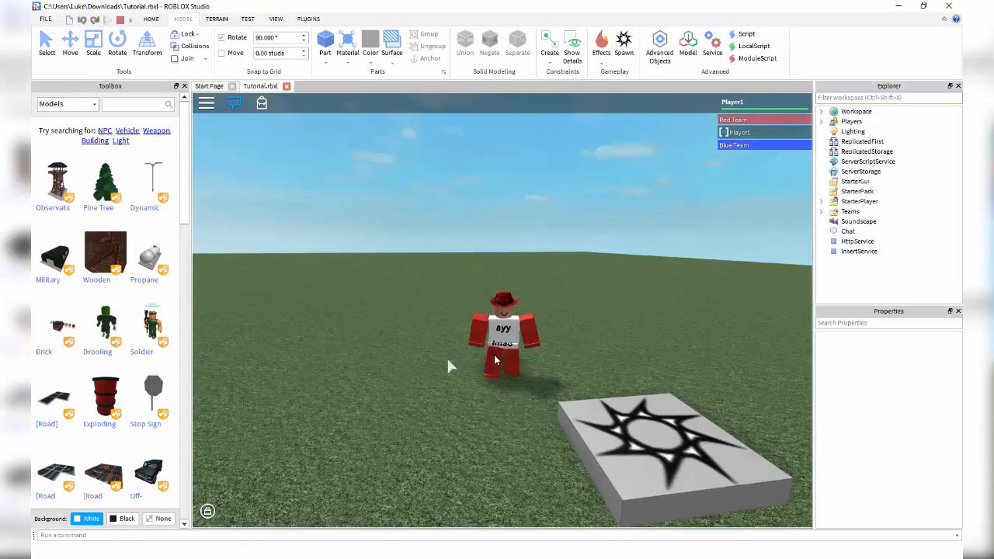
{"action": "right_click_drag", "start_coordinate": [525, 349], "coordinate": [525, 350]}
{"action": "key", "text": "w"}
{"action": "scroll", "coordinate": [525, 349], "scroll_direction": "down", "scroll_amount": 4}
{"action": "scroll", "coordinate": [525, 349], "scroll_direction": "down", "scroll_amount": 3}
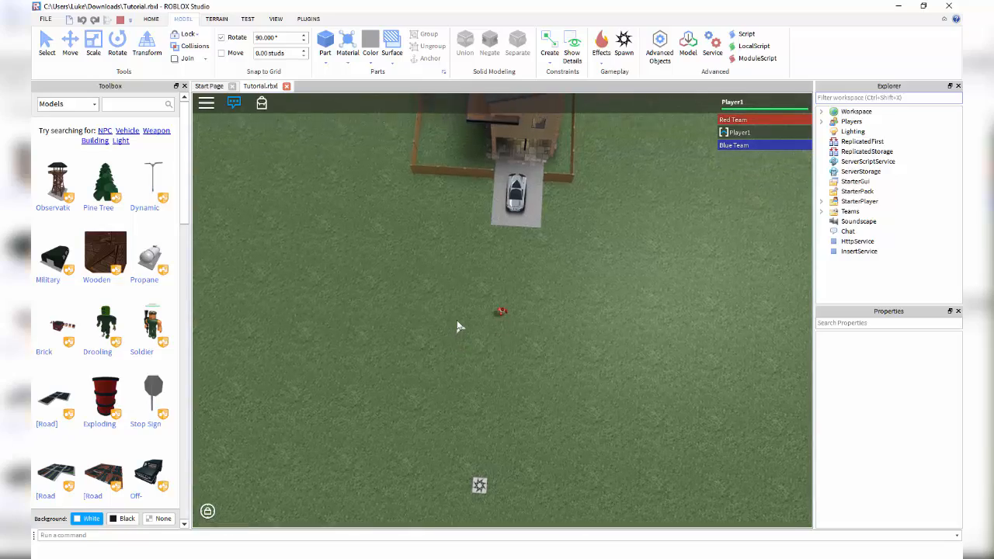
{"action": "scroll", "coordinate": [676, 243], "scroll_direction": "up", "scroll_amount": 5}
{"action": "right_click_drag", "start_coordinate": [677, 243], "coordinate": [677, 245]}
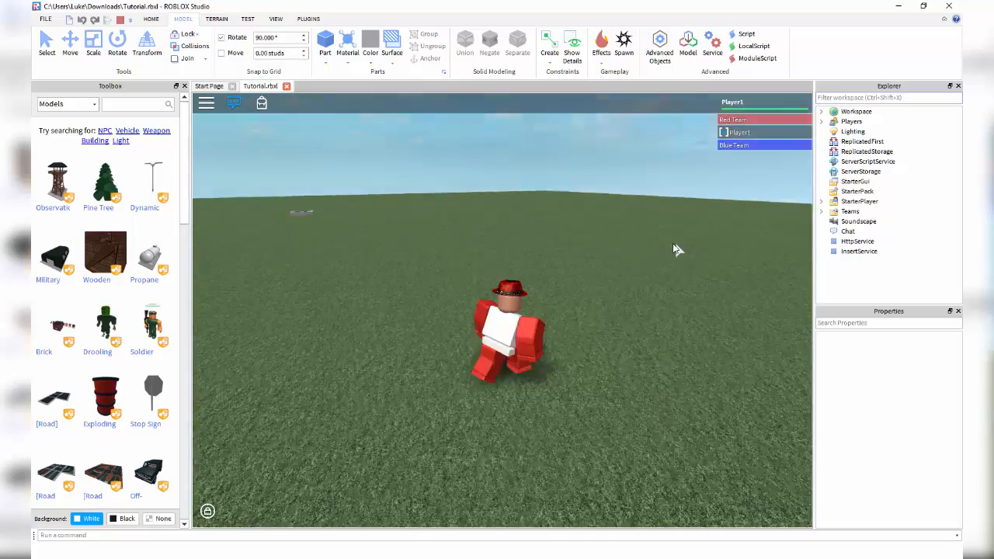
{"action": "scroll", "coordinate": [675, 245], "scroll_direction": "down", "scroll_amount": 6}
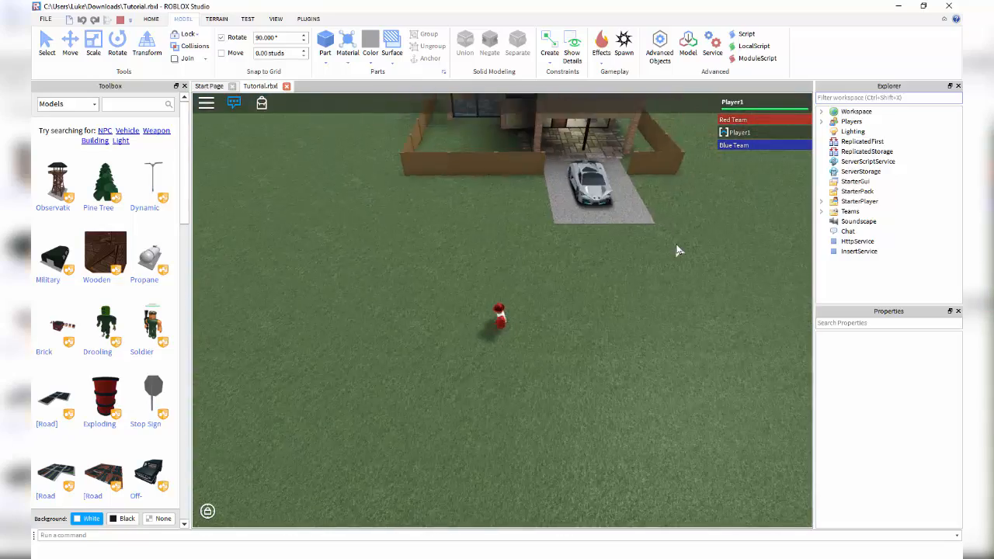
{"action": "scroll", "coordinate": [676, 248], "scroll_direction": "down", "scroll_amount": 6}
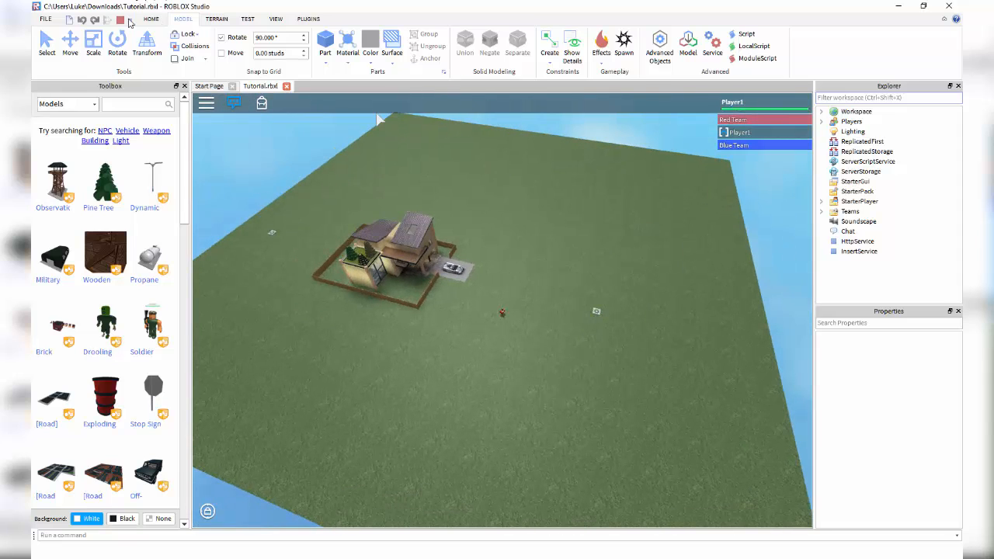
{"action": "left_click", "coordinate": [119, 19]}
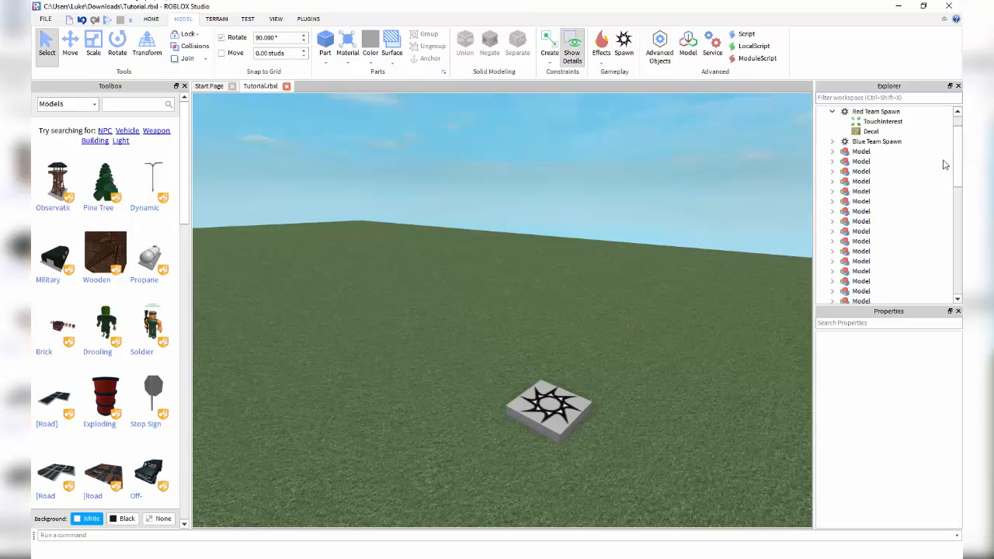
Step: Collapse the Red Team Spawn's children in the object tree and inspect the spawn pad facing the house's garage
{"action": "scroll", "coordinate": [932, 163], "scroll_direction": "up", "scroll_amount": 2}
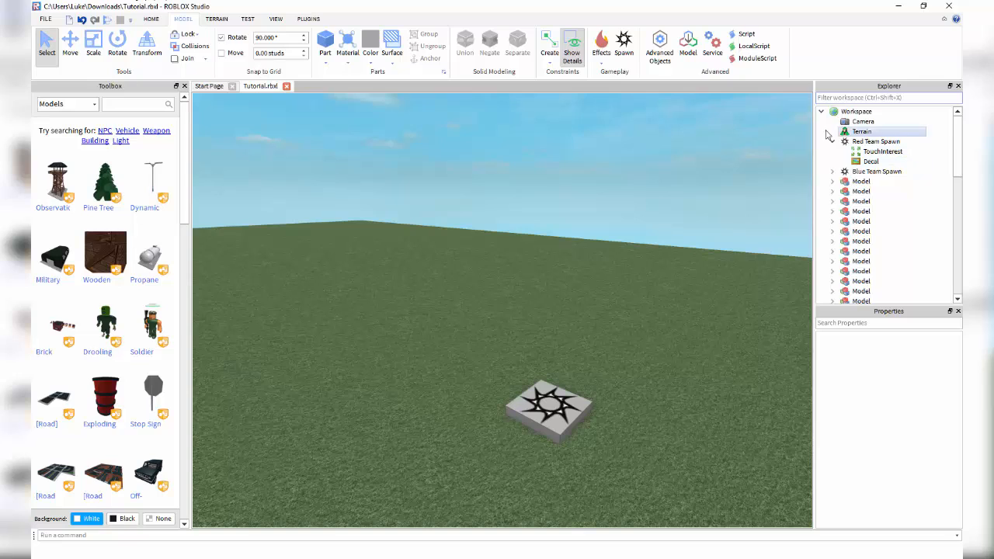
{"action": "left_click", "coordinate": [830, 142]}
{"action": "right_click_drag", "start_coordinate": [595, 374], "coordinate": [584, 368]}
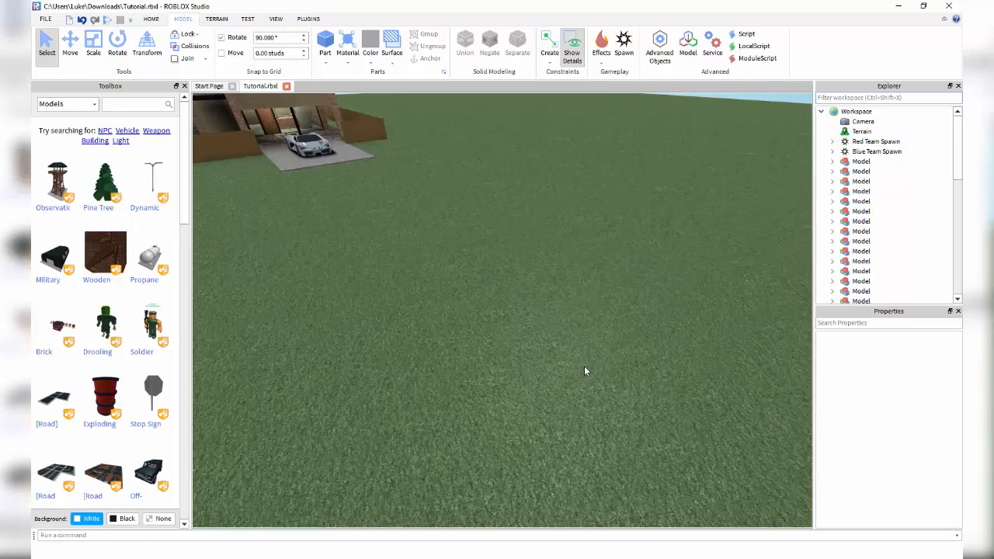
{"action": "scroll", "coordinate": [610, 344], "scroll_direction": "down", "scroll_amount": 5}
{"action": "scroll", "coordinate": [610, 342], "scroll_direction": "down", "scroll_amount": 3}
{"action": "mouse_move", "coordinate": [610, 333]}
{"action": "right_mouse_down"}
{"action": "mouse_move", "coordinate": [638, 269]}
{"action": "mouse_move", "coordinate": [607, 322]}
{"action": "right_mouse_up"}
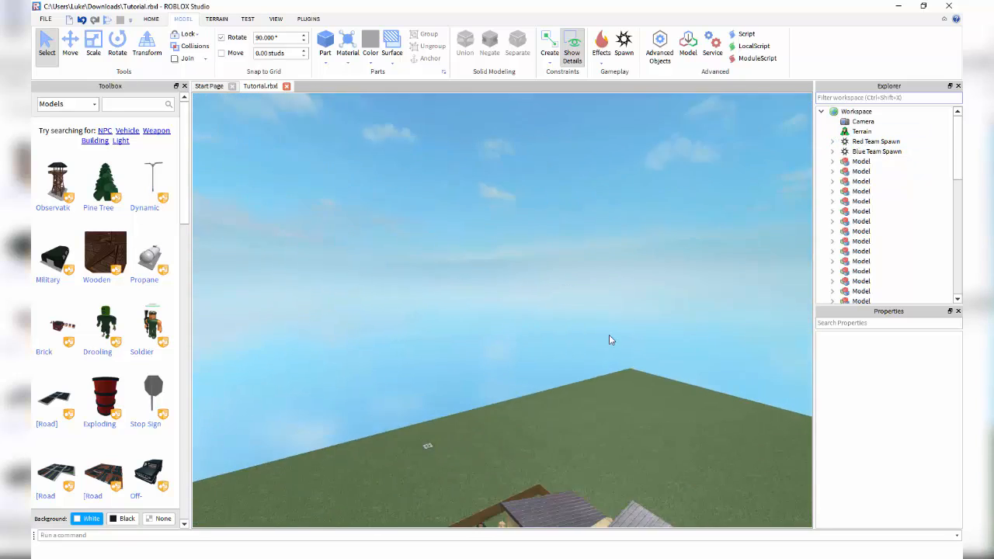
{"action": "key", "text": "w"}
{"action": "key", "text": "w"}
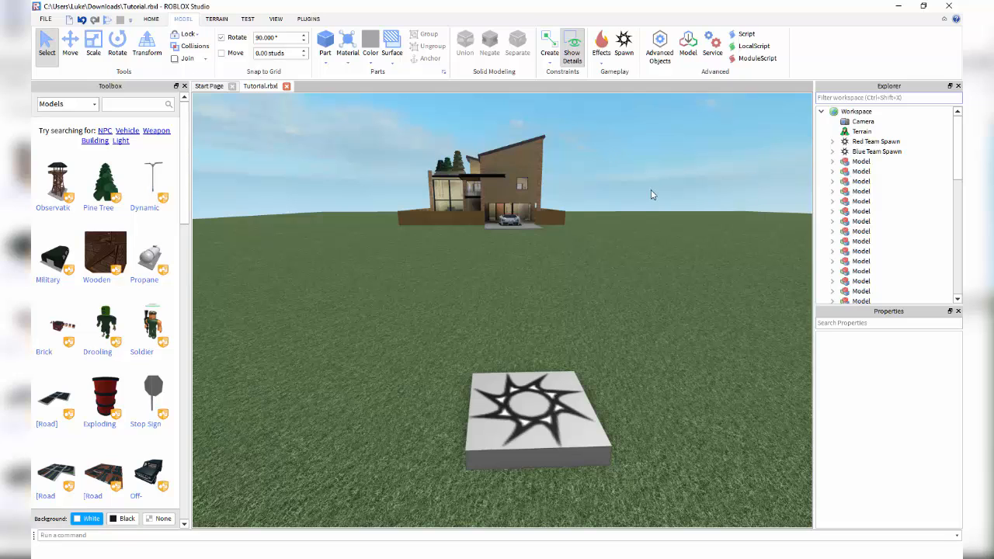
{"action": "right_click_drag", "start_coordinate": [652, 193], "coordinate": [657, 194]}
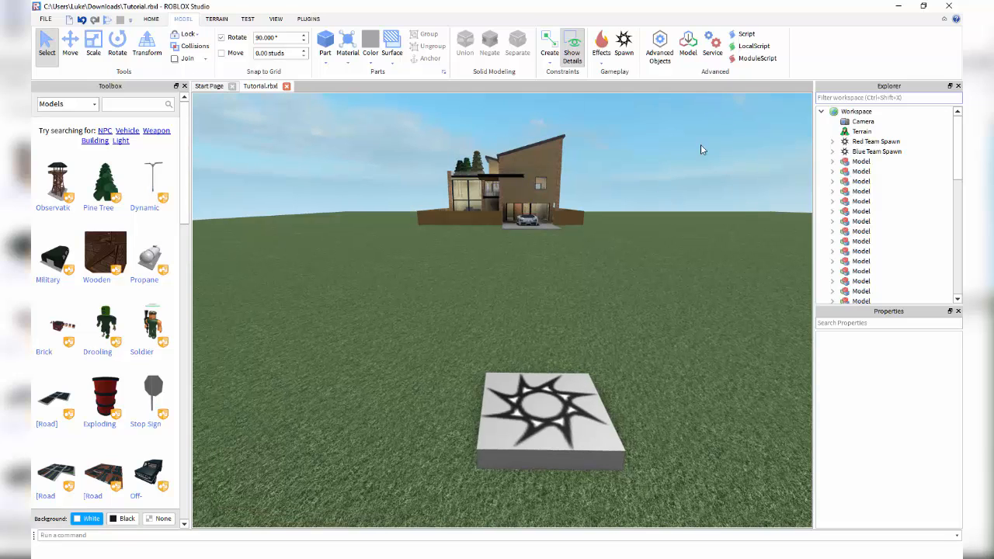
Step: Review the Red Team and Blue Team entries under Teams, leaving nothing selected
{"action": "left_click_drag", "start_coordinate": [955, 143], "coordinate": [958, 278]}
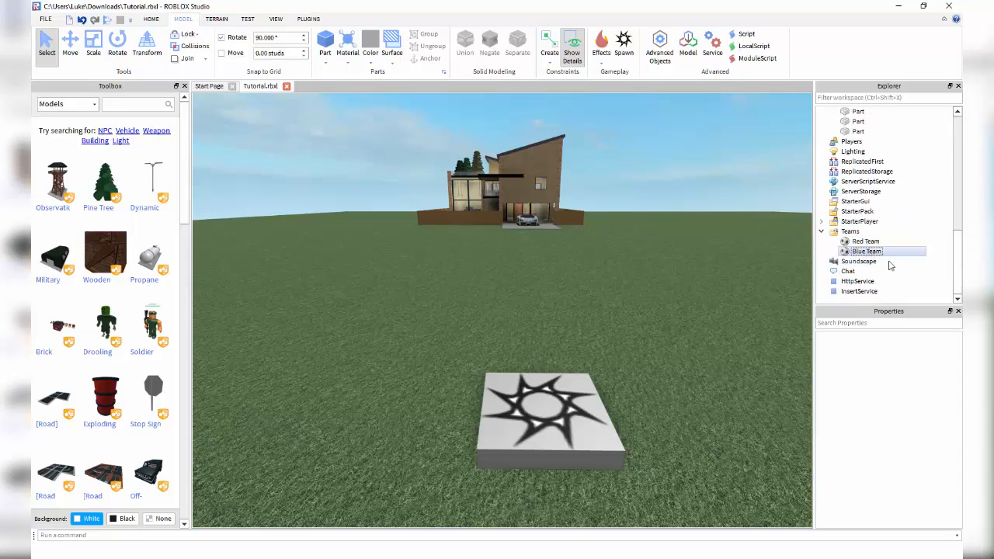
{"action": "left_click", "coordinate": [919, 251]}
{"action": "left_click", "coordinate": [934, 247]}
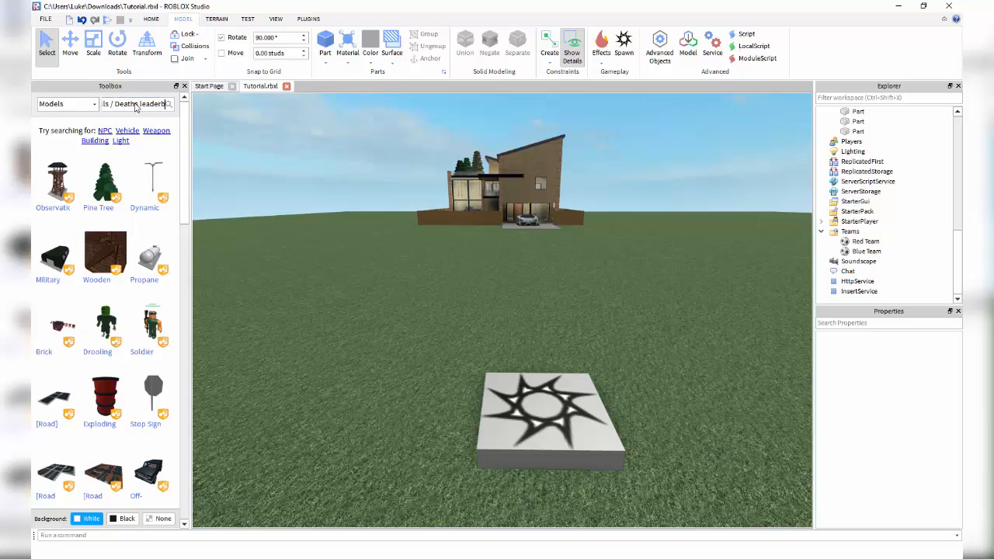
Step: Search the toolbox models for "Kills / Deaths leaderboard", sort by Ratings, and insert the Leaderboard script by ROBLOX
{"action": "type", "text": "oard"}
{"action": "key", "text": "Return"}
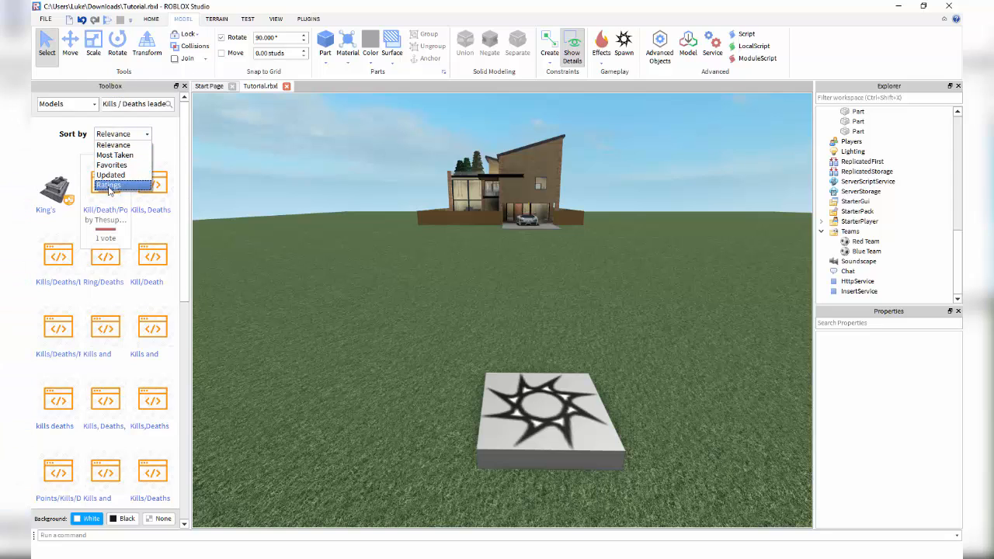
{"action": "left_click", "coordinate": [113, 189]}
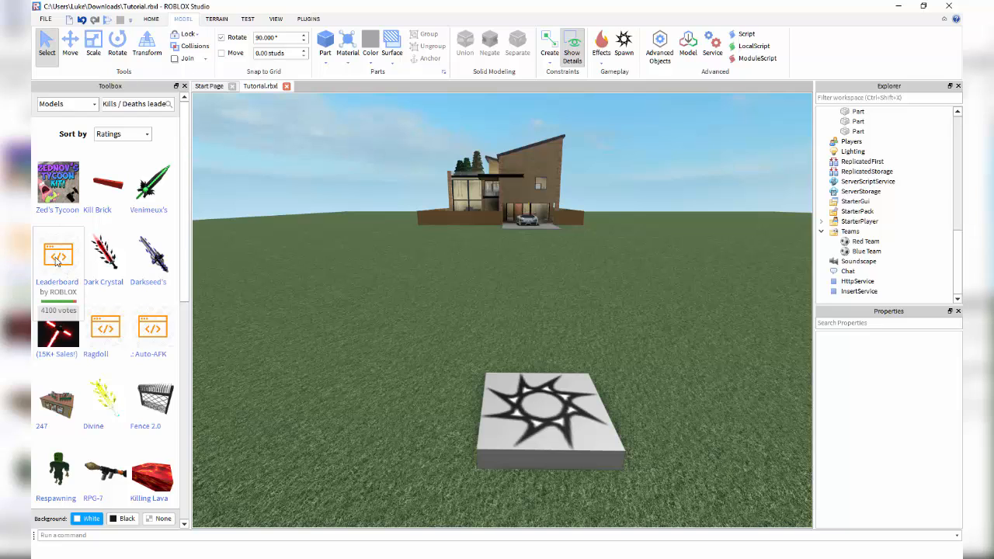
{"action": "left_click", "coordinate": [56, 262]}
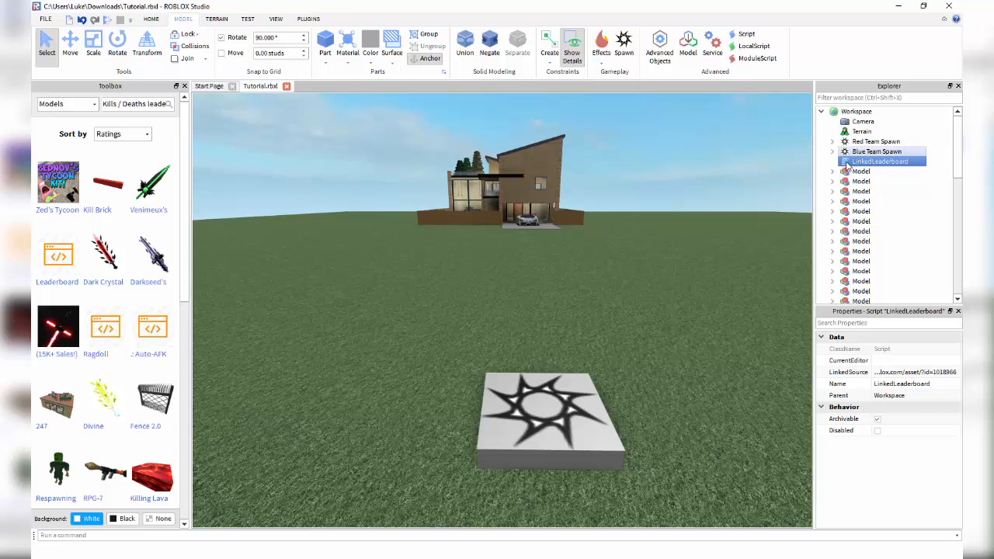
Step: Open the LinkedLeaderboard script to look through its code, close it, and clear the selection
{"action": "double_click", "coordinate": [866, 161]}
{"action": "scroll", "coordinate": [470, 211], "scroll_direction": "down", "scroll_amount": 1}
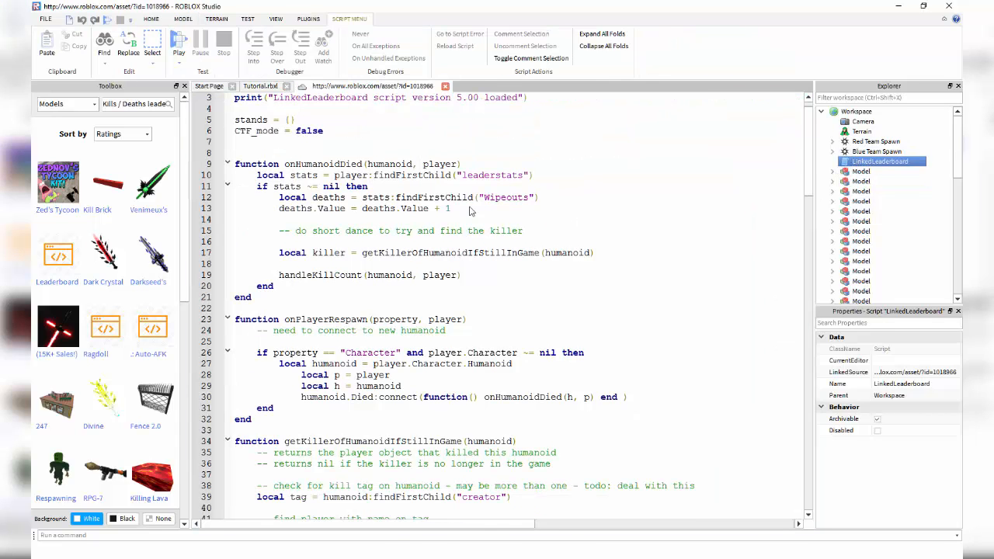
{"action": "left_click", "coordinate": [445, 86]}
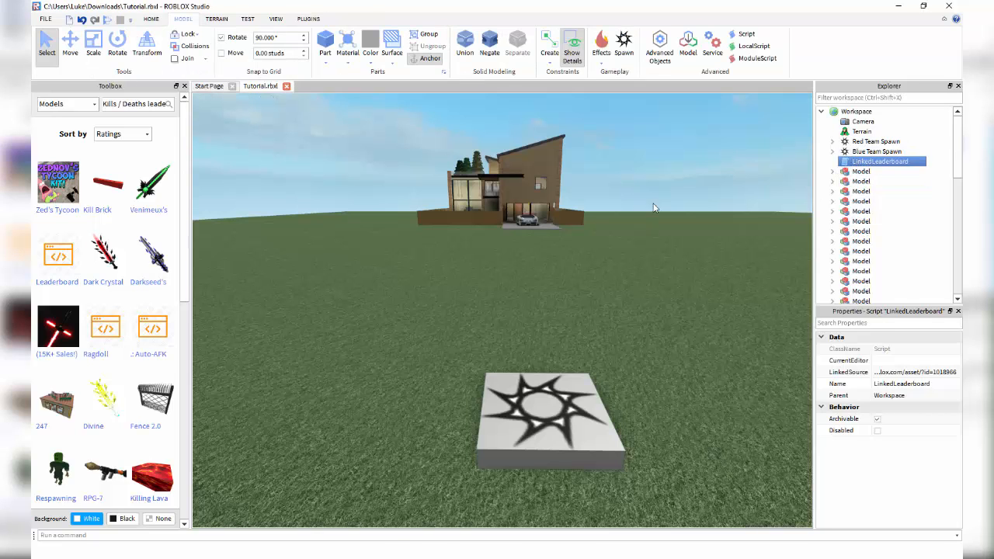
{"action": "left_click", "coordinate": [688, 274]}
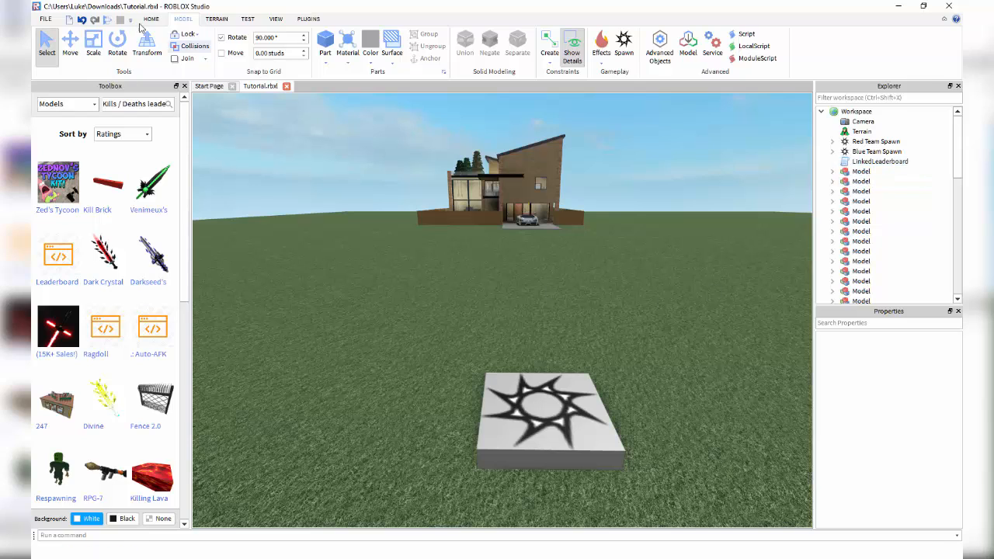
Step: Play-test the place to check the leaderboard's KOs and Wipeouts columns, and stop the test
{"action": "left_click", "coordinate": [111, 23]}
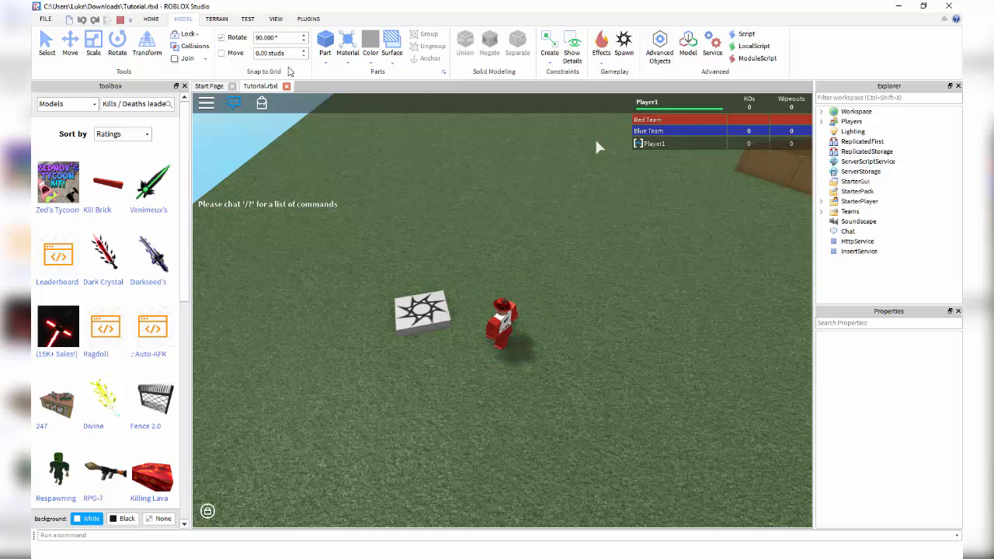
{"action": "left_click", "coordinate": [130, 20]}
{"action": "left_click", "coordinate": [120, 20]}
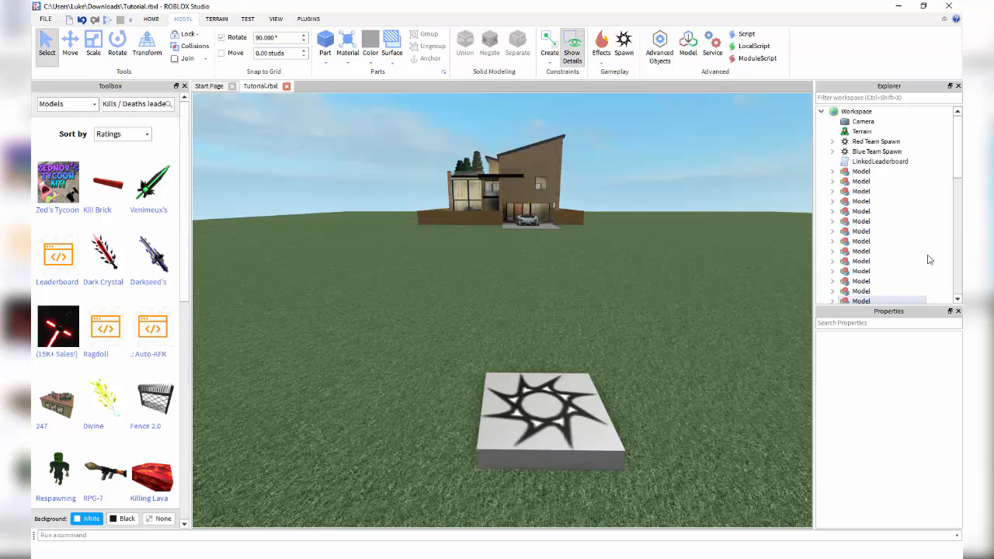
Step: Collapse the Teams group in the object tree and leave nothing selected
{"action": "left_click_drag", "start_coordinate": [958, 168], "coordinate": [961, 316]}
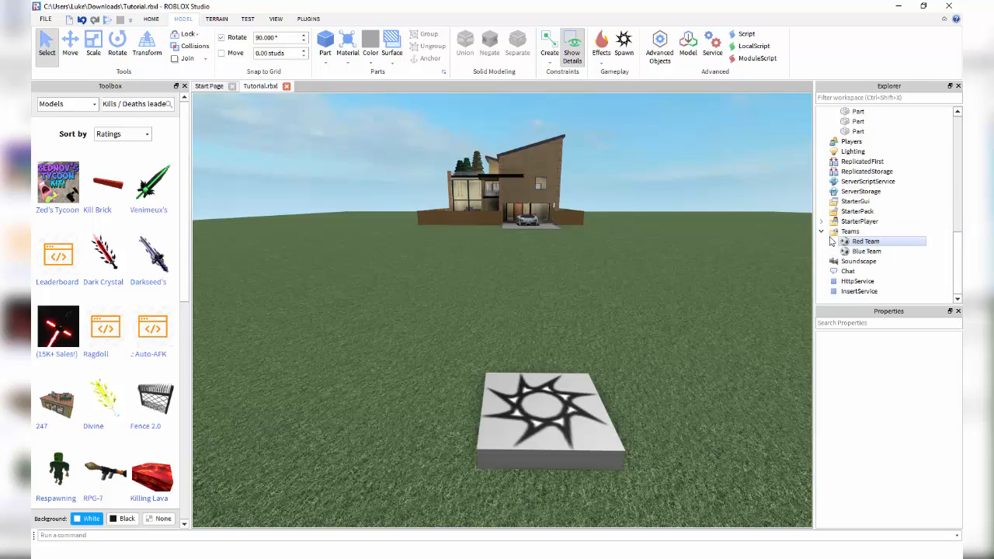
{"action": "left_click", "coordinate": [839, 241]}
{"action": "left_click", "coordinate": [821, 232]}
{"action": "left_click", "coordinate": [851, 231]}
{"action": "left_click", "coordinate": [464, 332]}
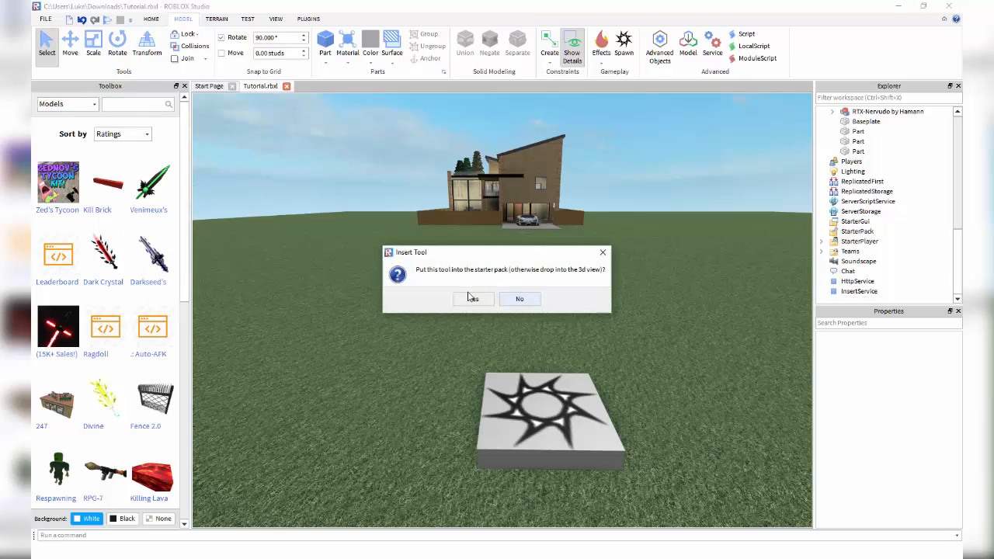
Step: Put the DarkseedSword tool into the StarterPack, check it there, and collapse the StarterPack
{"action": "left_click", "coordinate": [473, 298]}
{"action": "left_click", "coordinate": [875, 241]}
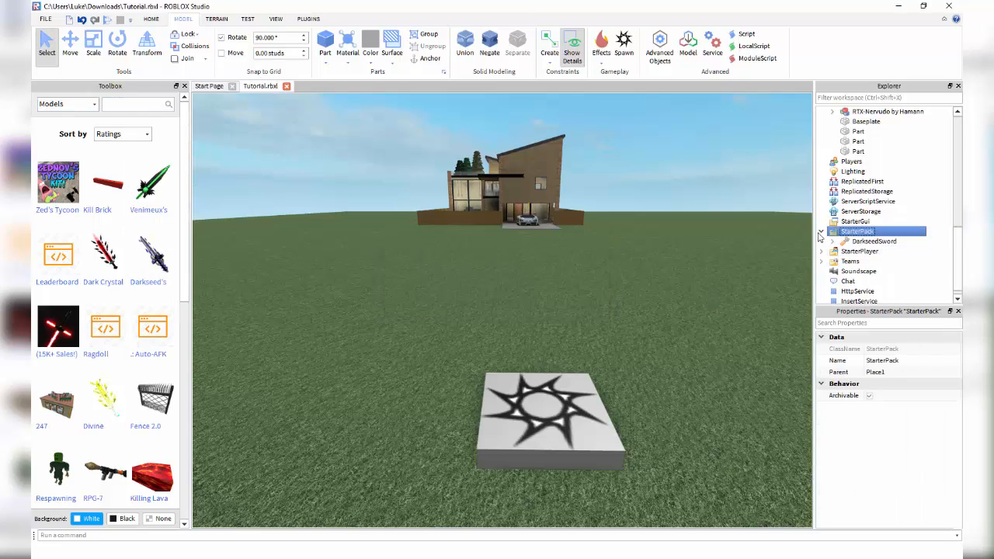
{"action": "left_click", "coordinate": [821, 232]}
{"action": "left_click", "coordinate": [573, 289]}
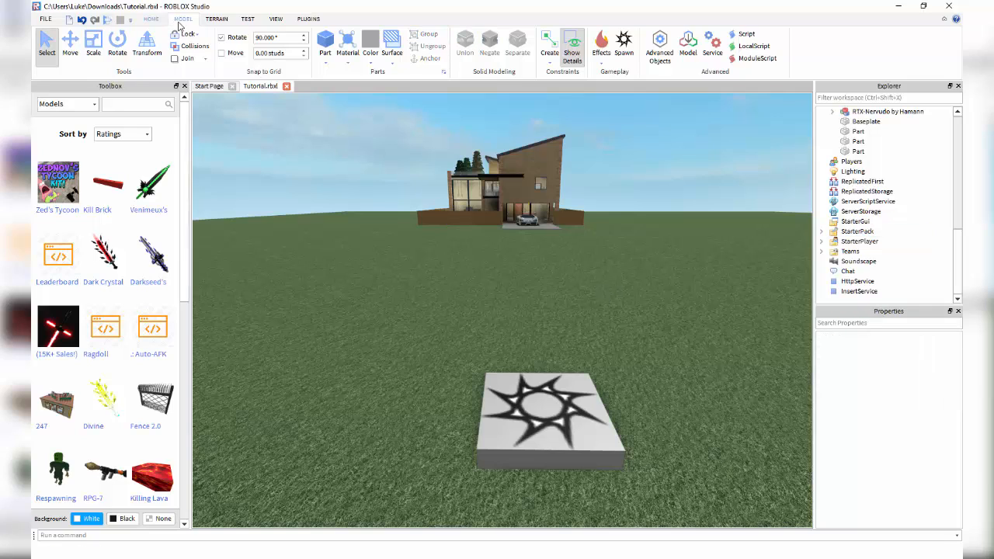
Step: Start a local server test with 2 players and allow RobloxStudio through the Windows Firewall on private networks
{"action": "left_click", "coordinate": [247, 18]}
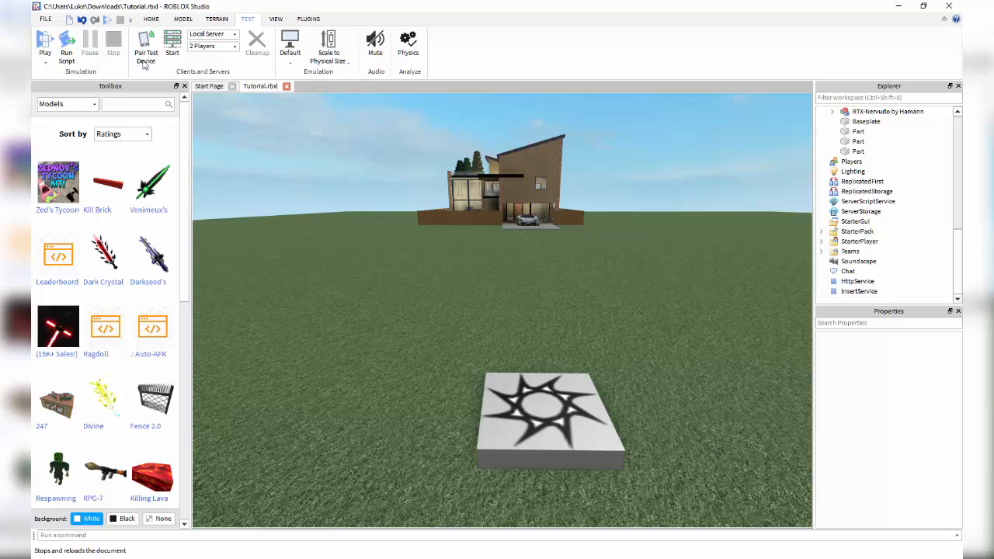
{"action": "left_click", "coordinate": [176, 51]}
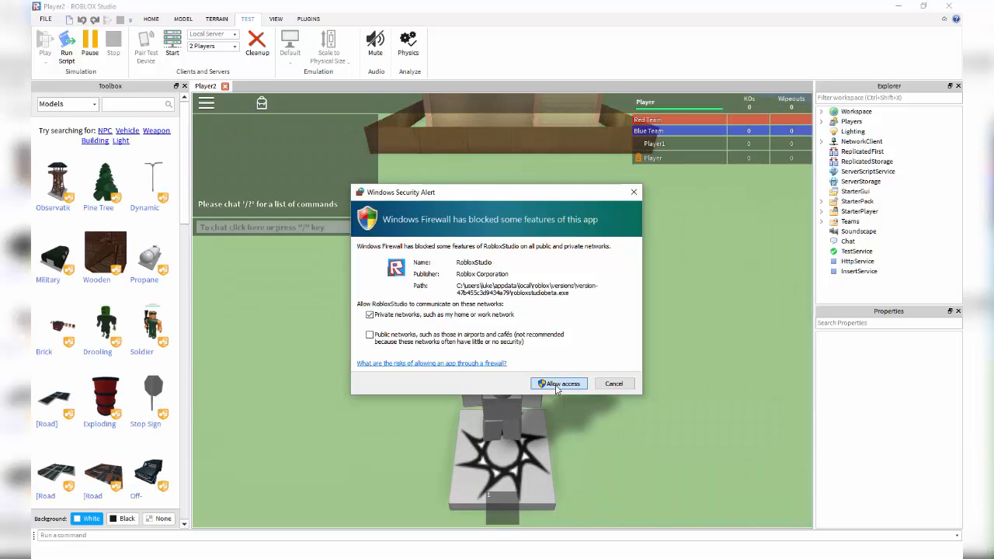
{"action": "left_click", "coordinate": [562, 385]}
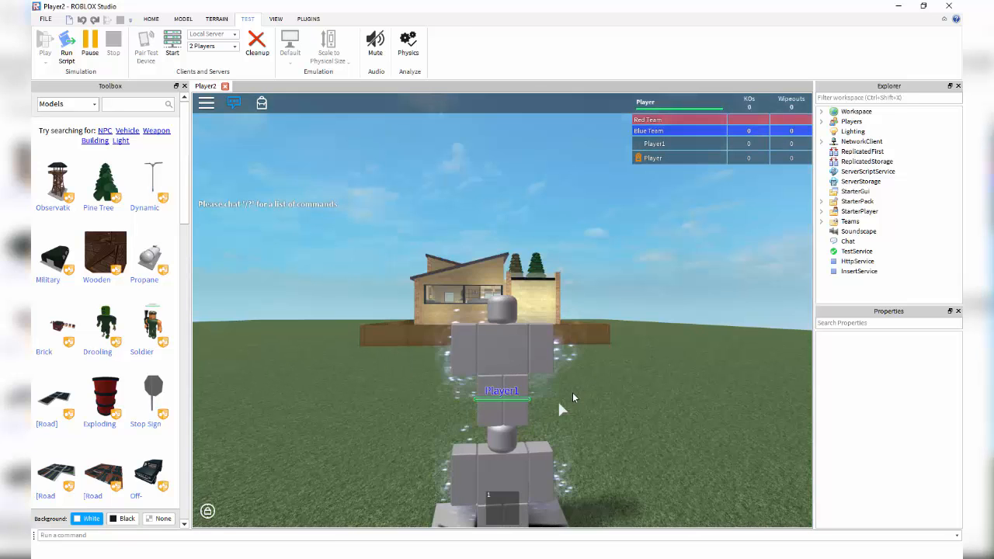
Step: Zoom out in the Player2 client and walk its character off the spawn pad, away from Player1
{"action": "scroll", "coordinate": [575, 399], "scroll_direction": "down", "scroll_amount": 3}
{"action": "right_click_drag", "start_coordinate": [560, 410], "coordinate": [575, 399]}
{"action": "scroll", "coordinate": [575, 399], "scroll_direction": "down", "scroll_amount": 3}
{"action": "key", "text": "d"}
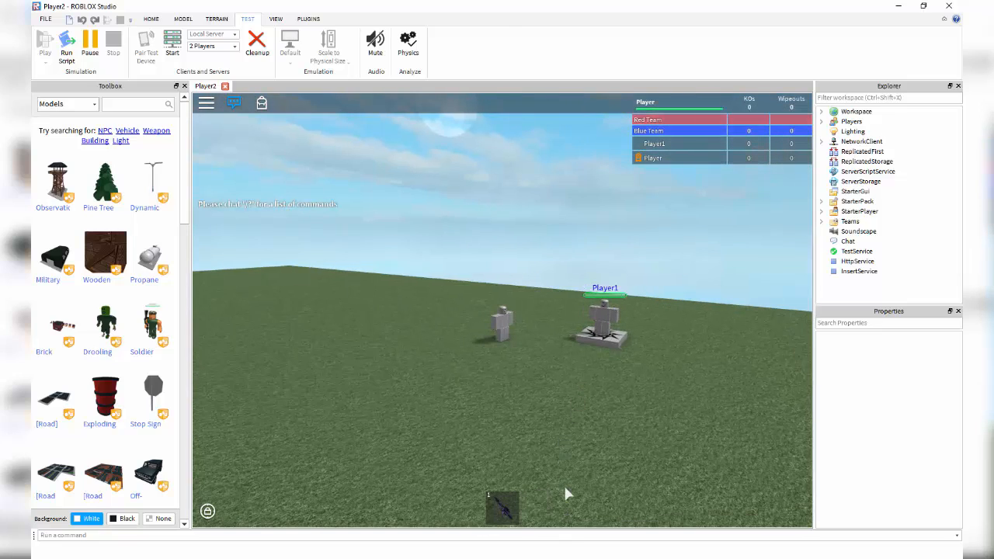
Step: Switch to the Player1 client and walk its character off the spawn pad and around it towards Player2
{"action": "mouse_move", "coordinate": [533, 557]}
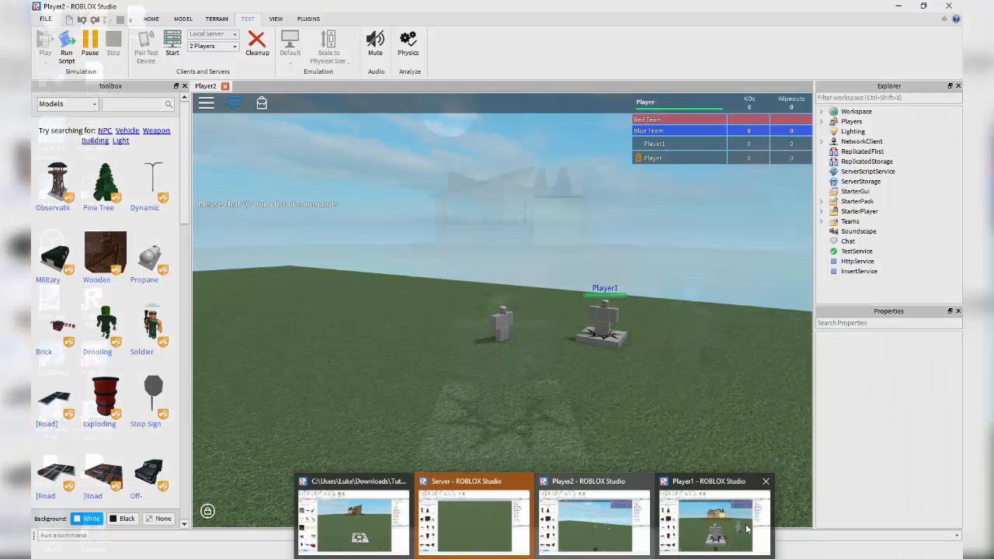
{"action": "left_click", "coordinate": [699, 517]}
{"action": "key", "text": "a"}
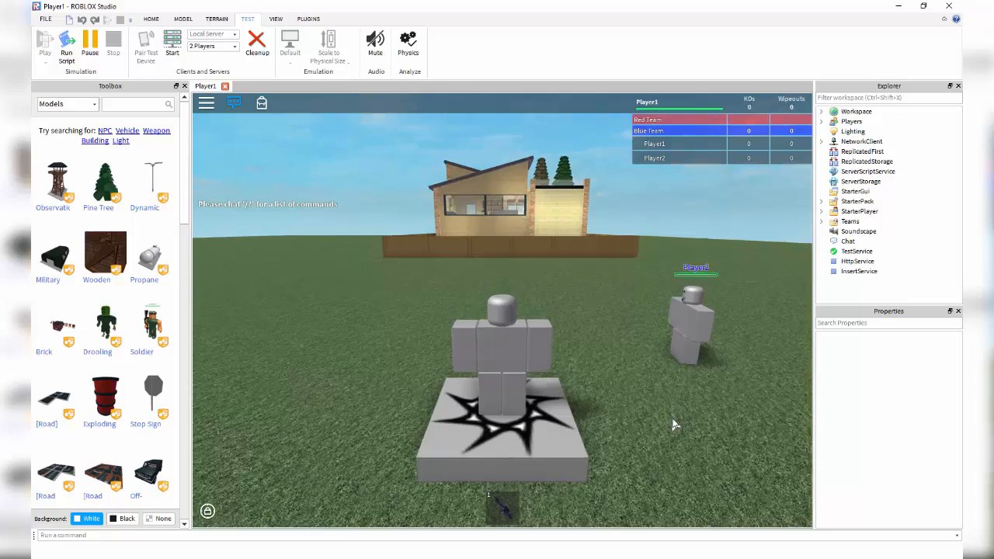
{"action": "key", "text": "w"}
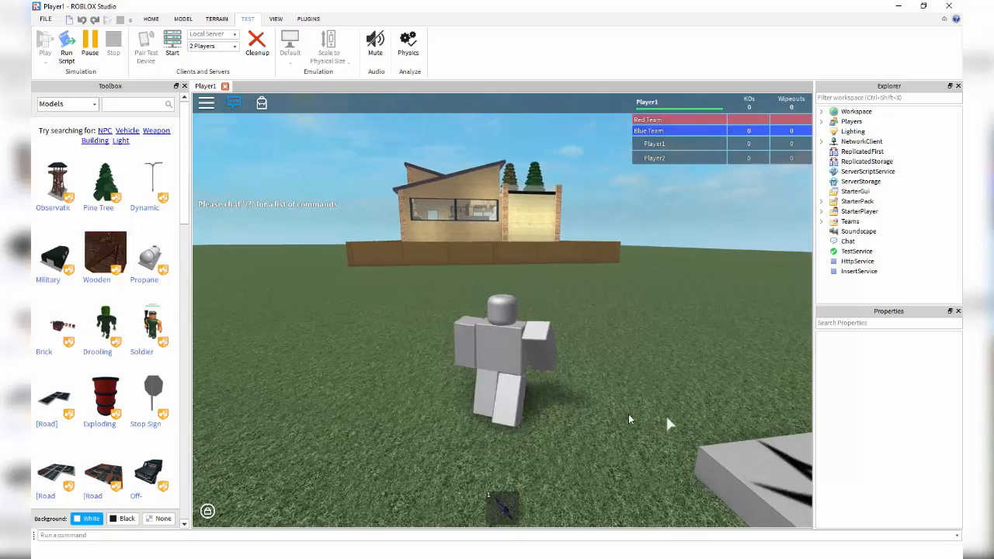
{"action": "key", "text": "w"}
{"action": "scroll", "coordinate": [649, 420], "scroll_direction": "down", "scroll_amount": 3}
{"action": "right_click_drag", "start_coordinate": [665, 420], "coordinate": [648, 420]}
{"action": "key", "text": "a"}
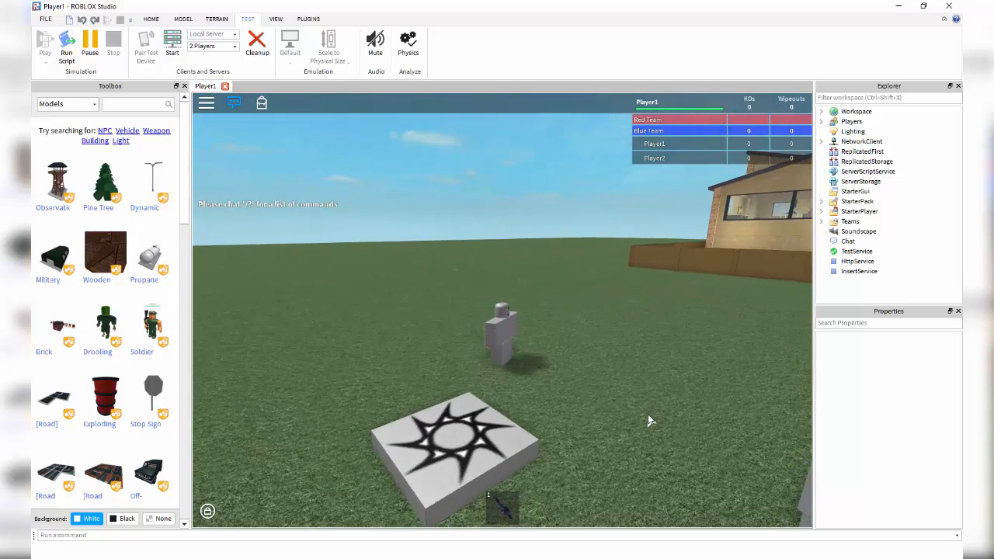
{"action": "key", "text": "s"}
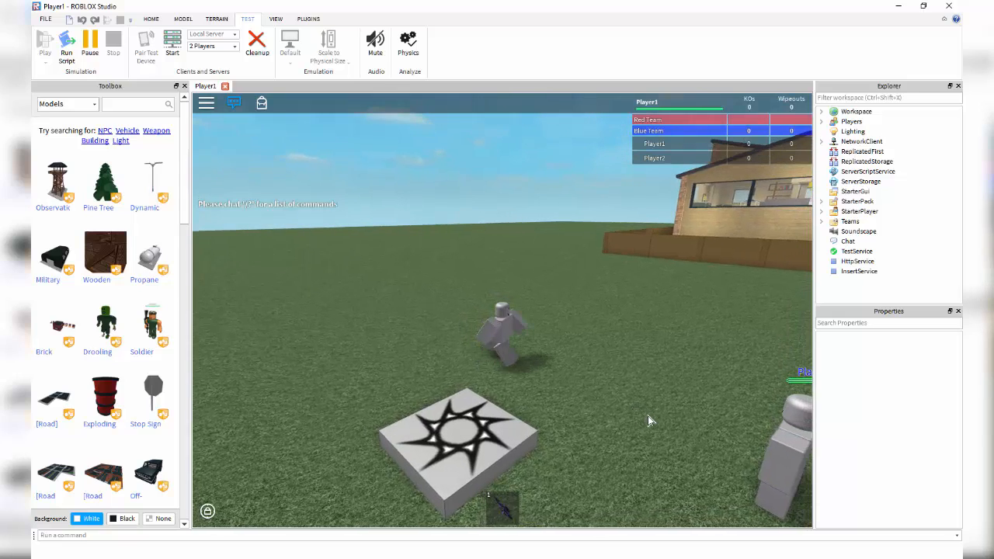
Step: Equip the sword as Player1, attack Player2 to test the kill counting, and put the sword away
{"action": "key", "text": "1"}
{"action": "left_click", "coordinate": [647, 416]}
{"action": "key", "text": "s"}
{"action": "key", "text": "d"}
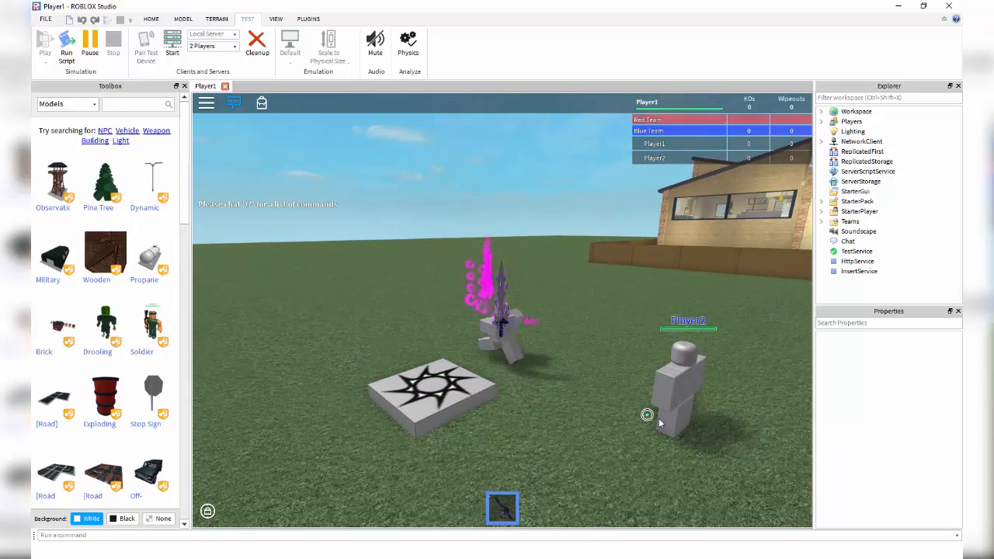
{"action": "mouse_move", "coordinate": [658, 420]}
{"action": "right_mouse_down"}
{"action": "mouse_move", "coordinate": [676, 427]}
{"action": "mouse_move", "coordinate": [650, 420]}
{"action": "right_mouse_up"}
{"action": "left_click", "coordinate": [647, 415]}
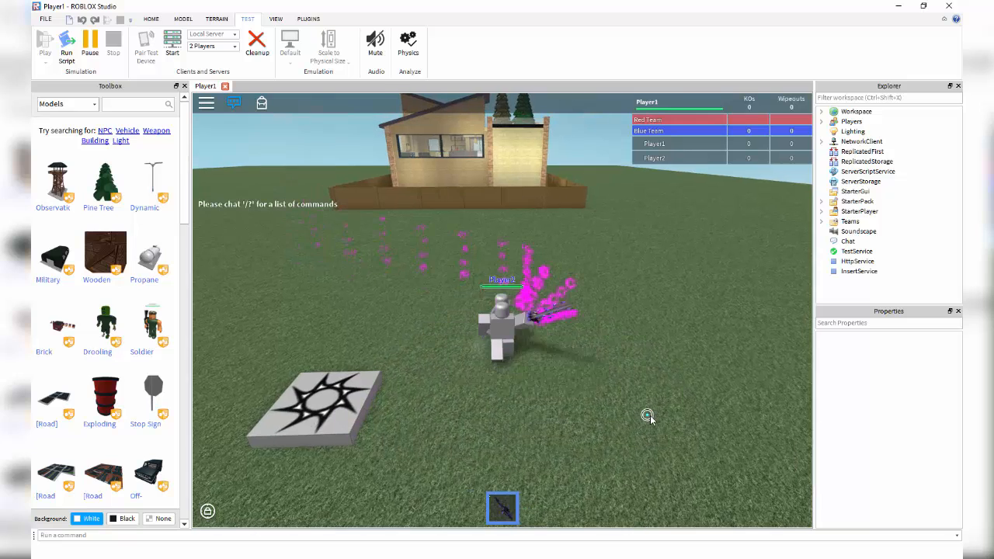
{"action": "key", "text": "1"}
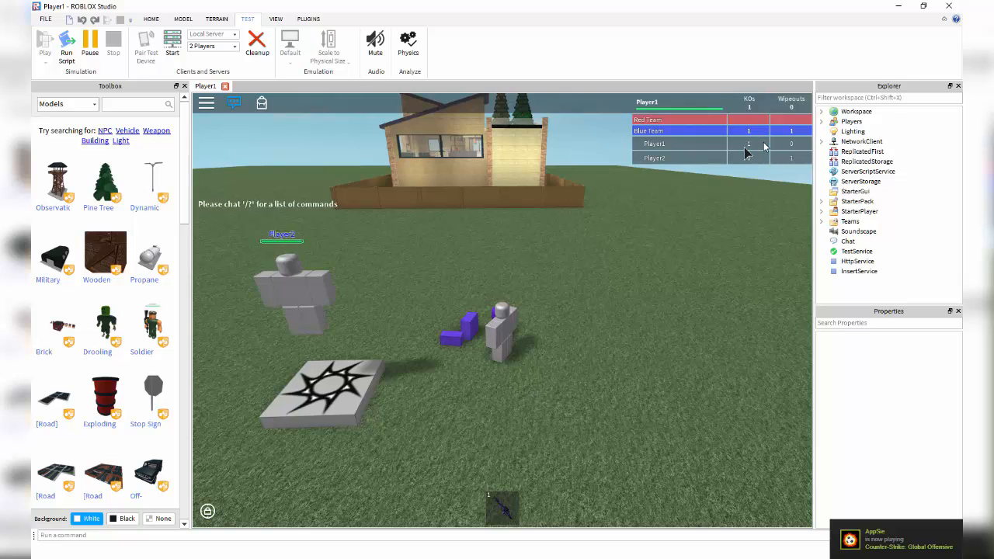
{"action": "key", "text": "a"}
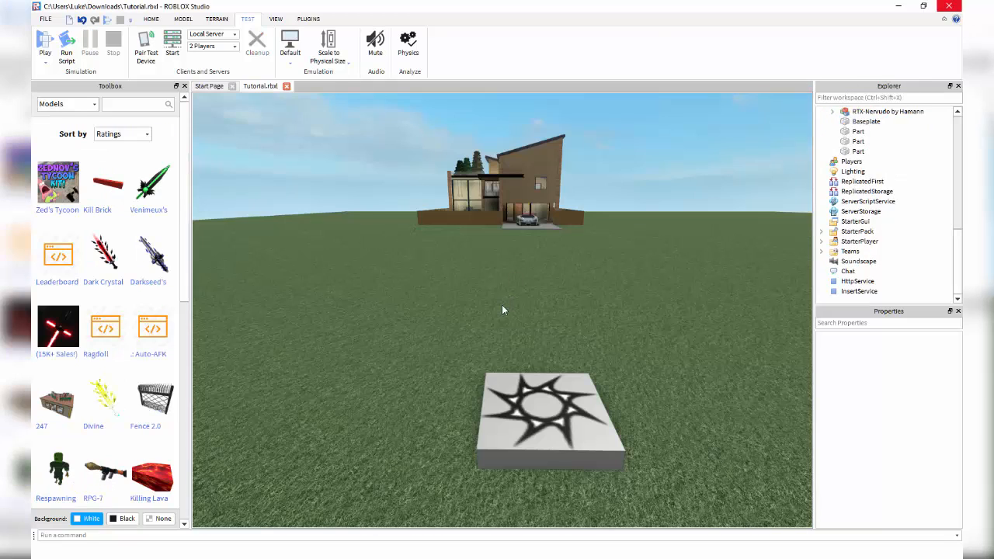
Step: Look over the map in the editor, examining the house from several sides and both team spawns from above
{"action": "scroll", "coordinate": [505, 302], "scroll_direction": "up", "scroll_amount": 12}
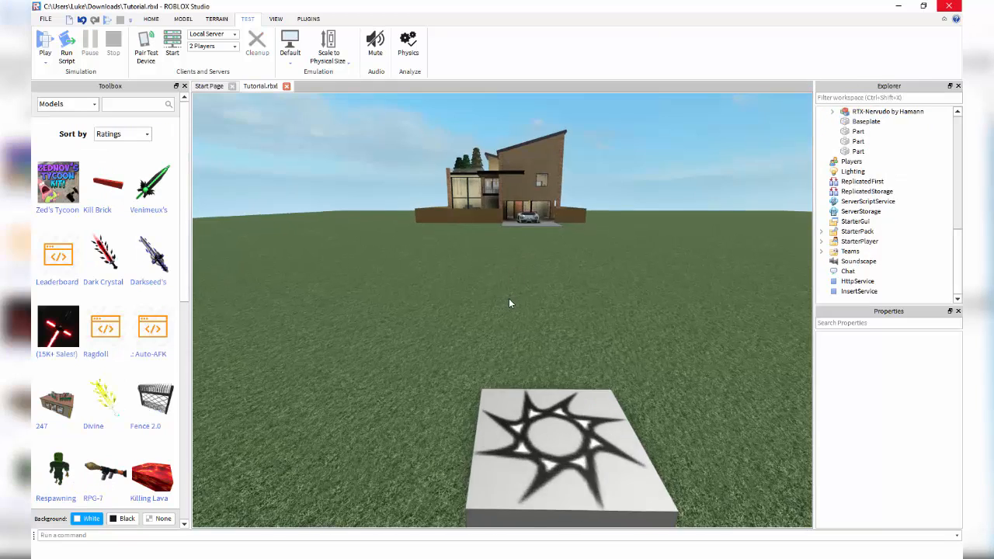
{"action": "right_click_drag", "start_coordinate": [508, 298], "coordinate": [543, 305]}
{"action": "scroll", "coordinate": [545, 310], "scroll_direction": "down", "scroll_amount": 10}
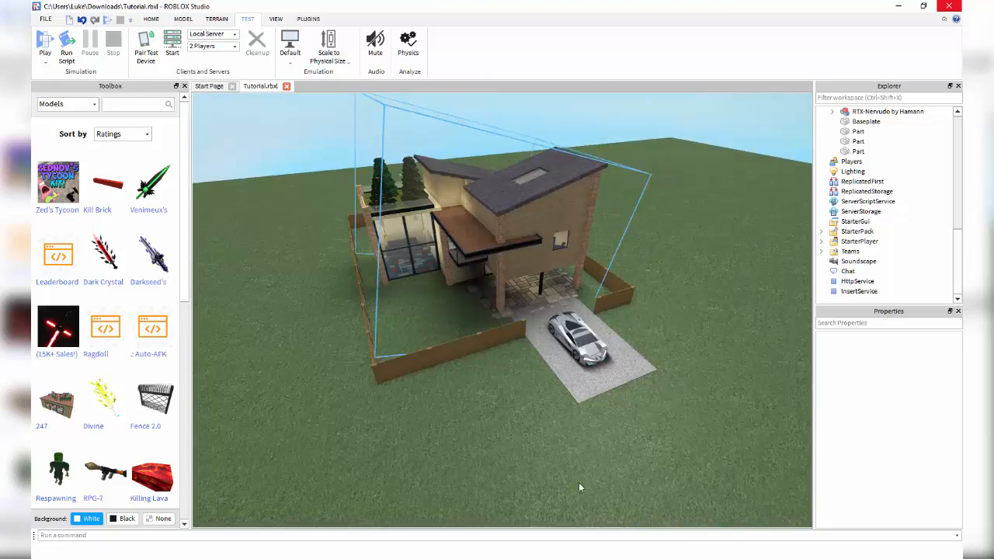
{"action": "right_click_drag", "start_coordinate": [513, 426], "coordinate": [480, 364]}
{"action": "scroll", "coordinate": [480, 364], "scroll_direction": "up", "scroll_amount": 5}
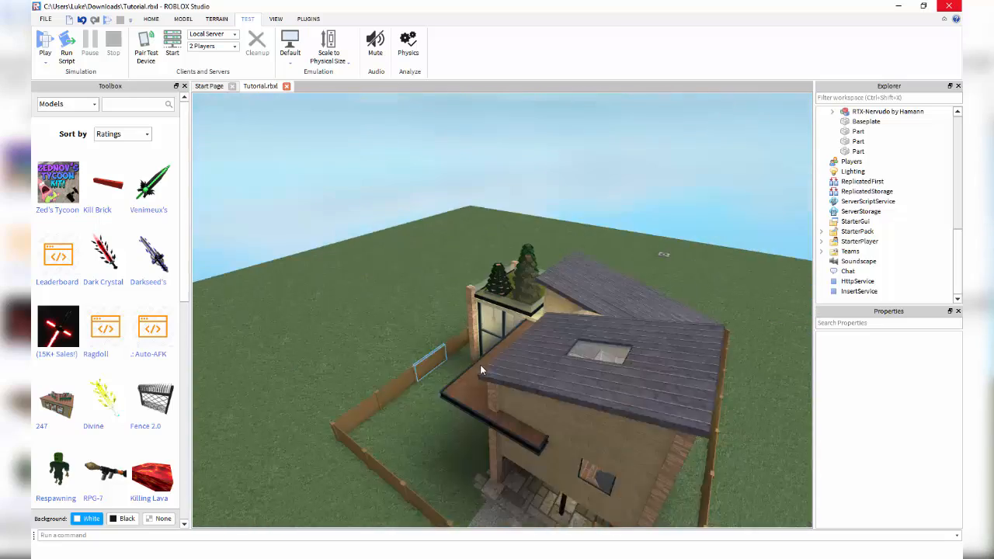
{"action": "scroll", "coordinate": [560, 428], "scroll_direction": "down", "scroll_amount": 10}
{"action": "key", "text": "a"}
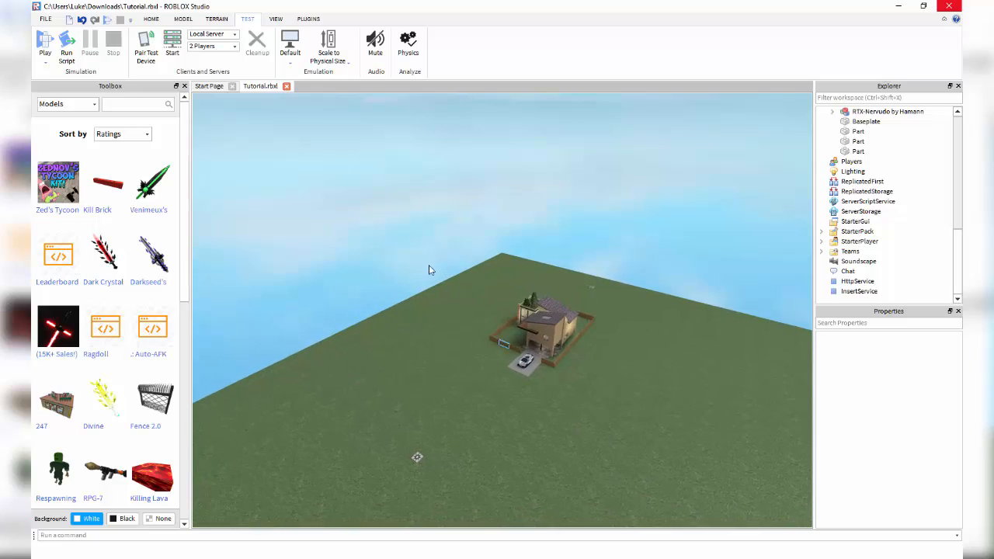
{"action": "left_click_drag", "start_coordinate": [429, 265], "coordinate": [692, 459]}
{"action": "left_click", "coordinate": [675, 456]}
{"action": "key", "text": "w"}
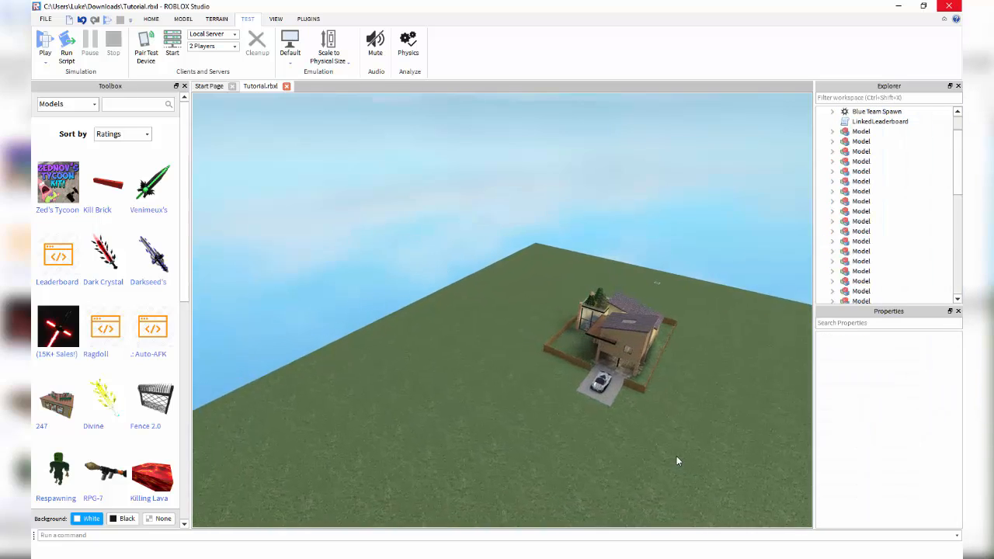
{"action": "key", "text": "w"}
{"action": "right_click_drag", "start_coordinate": [652, 399], "coordinate": [672, 376]}
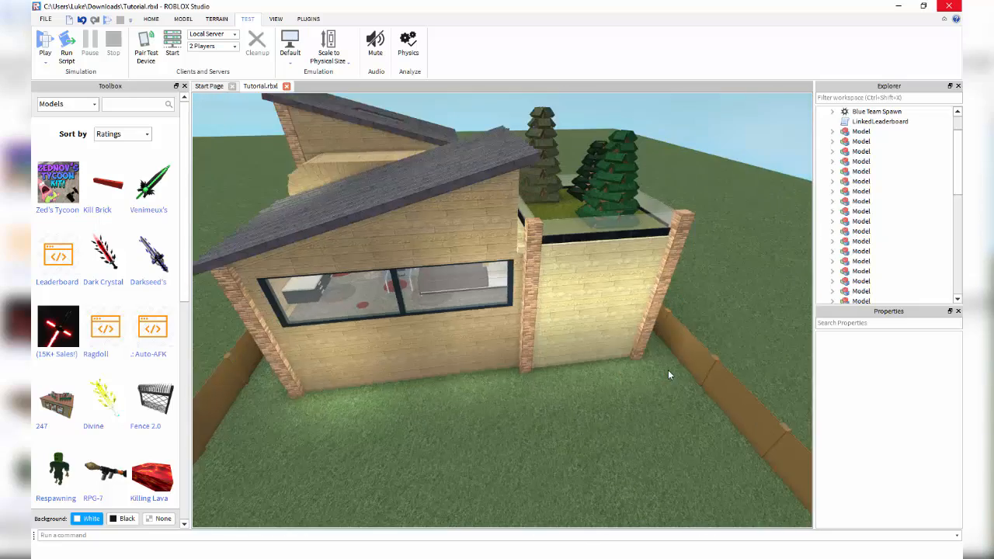
{"action": "left_click", "coordinate": [662, 368]}
{"action": "left_click", "coordinate": [649, 432]}
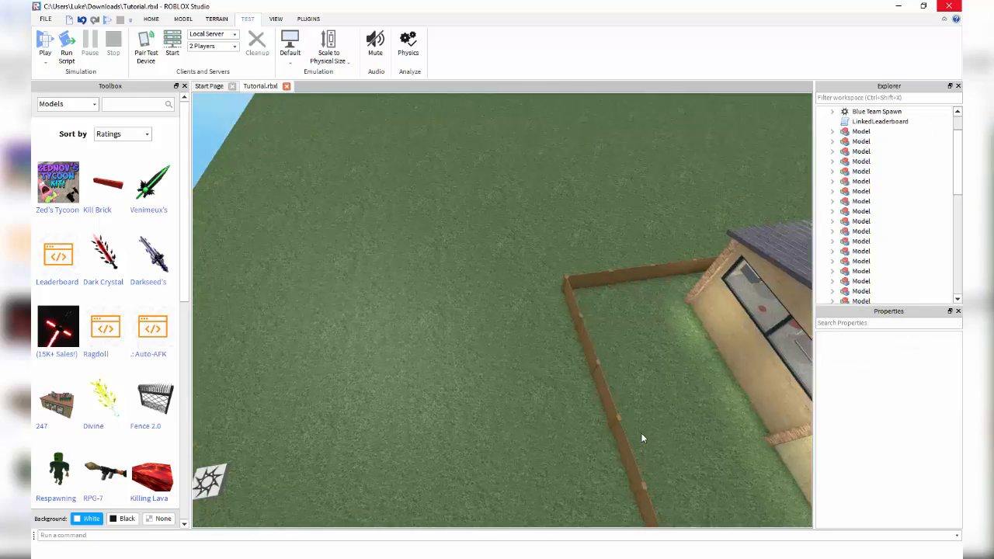
{"action": "key", "text": "s"}
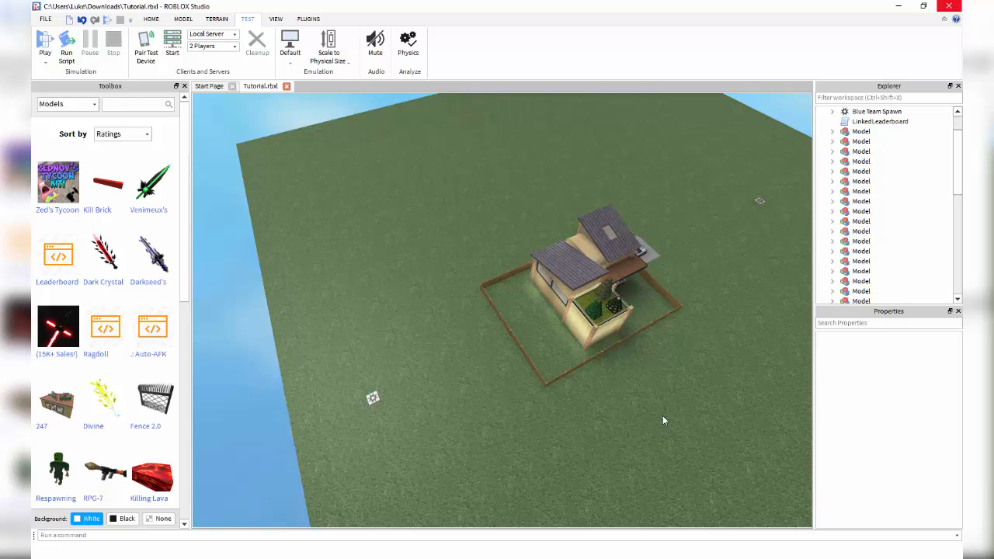
{"action": "right_click_drag", "start_coordinate": [673, 418], "coordinate": [673, 418]}
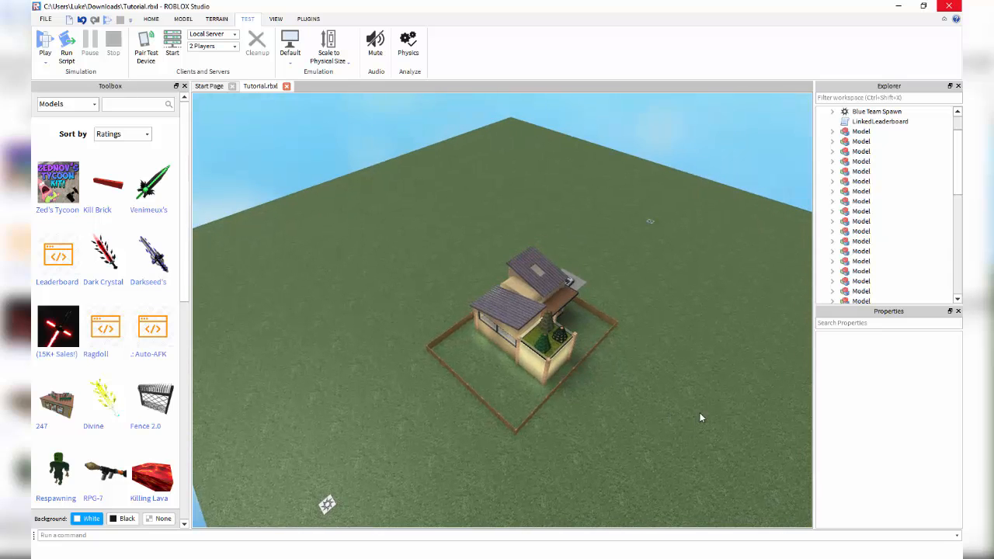